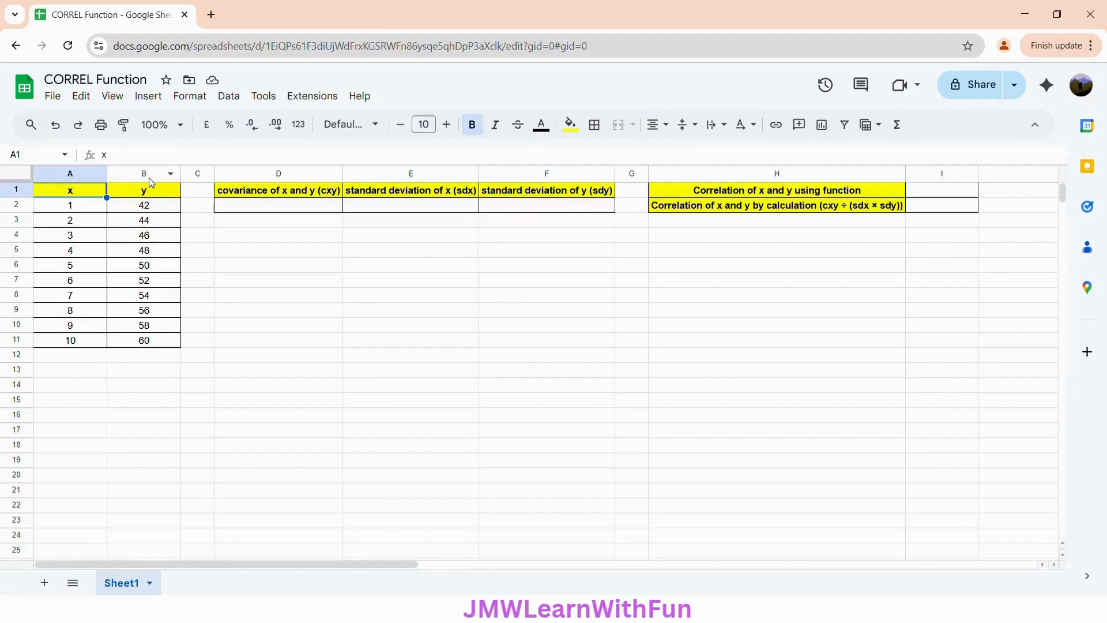
pyautogui.click(149, 192)
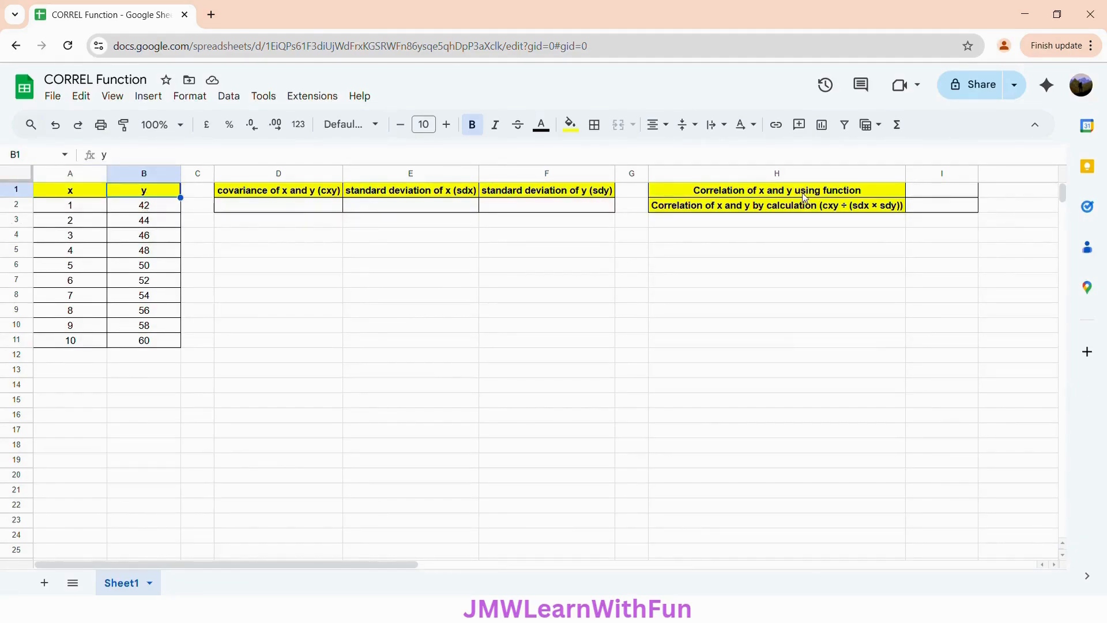
pyautogui.click(940, 189)
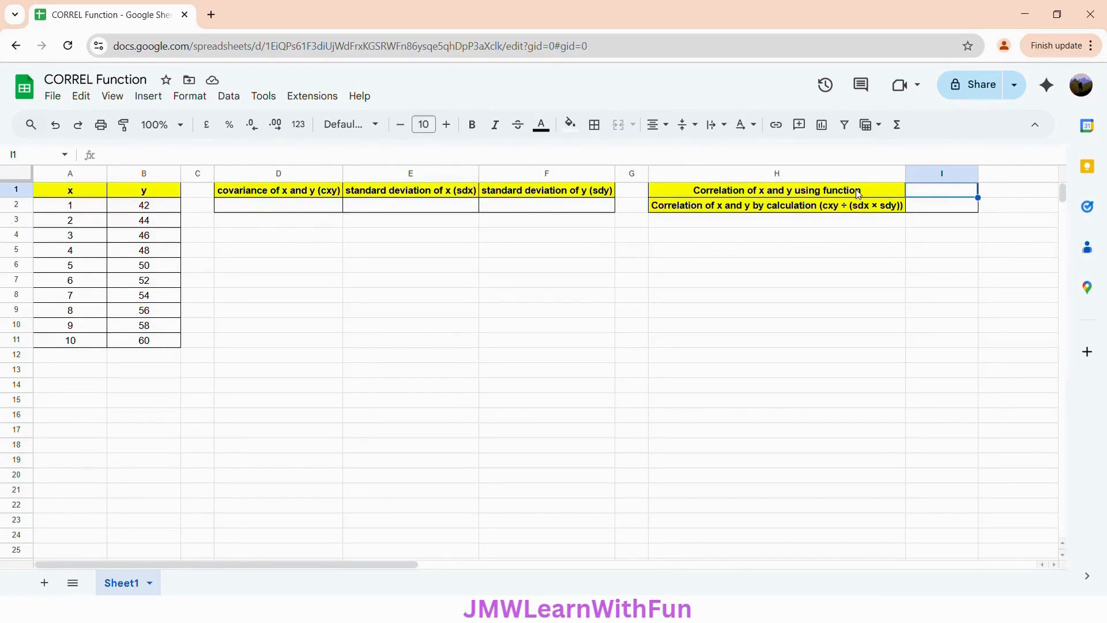
pyautogui.click(938, 210)
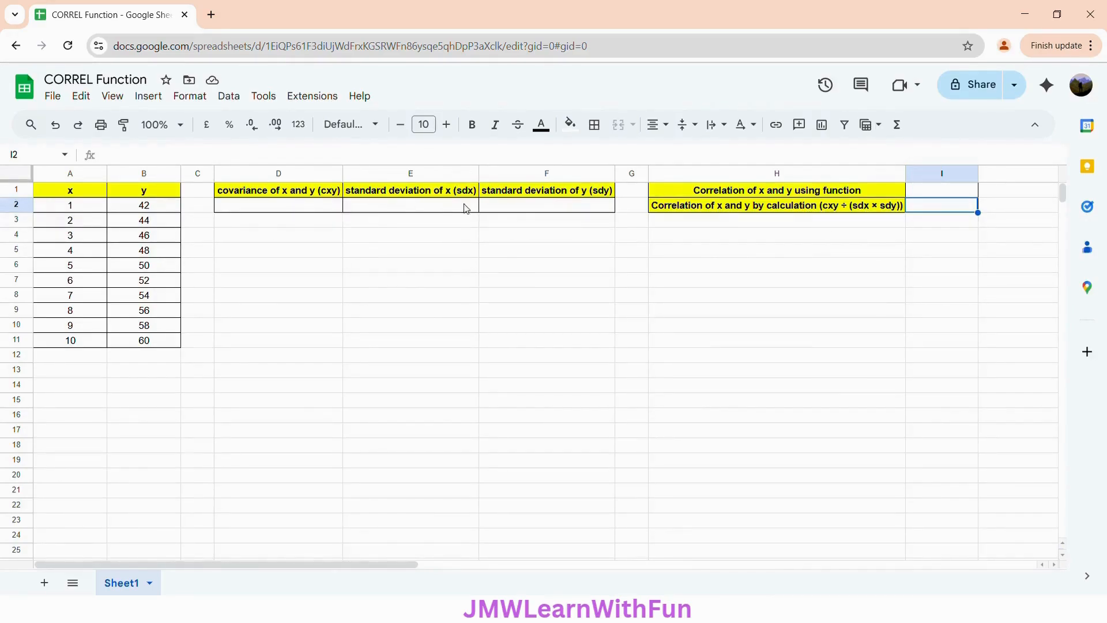
pyautogui.click(304, 212)
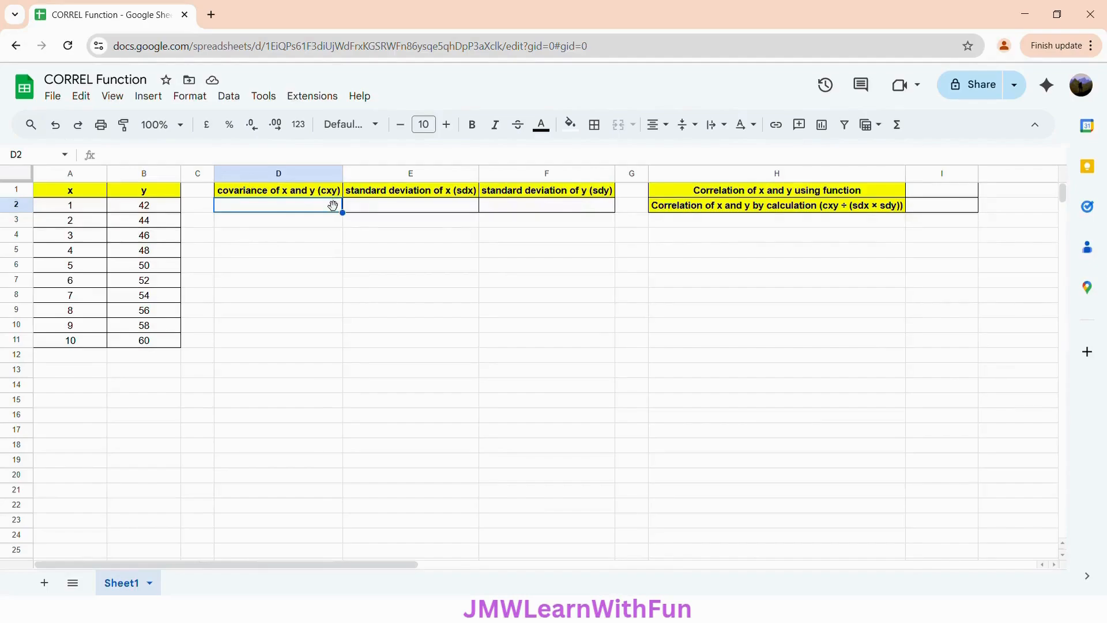
pyautogui.click(408, 212)
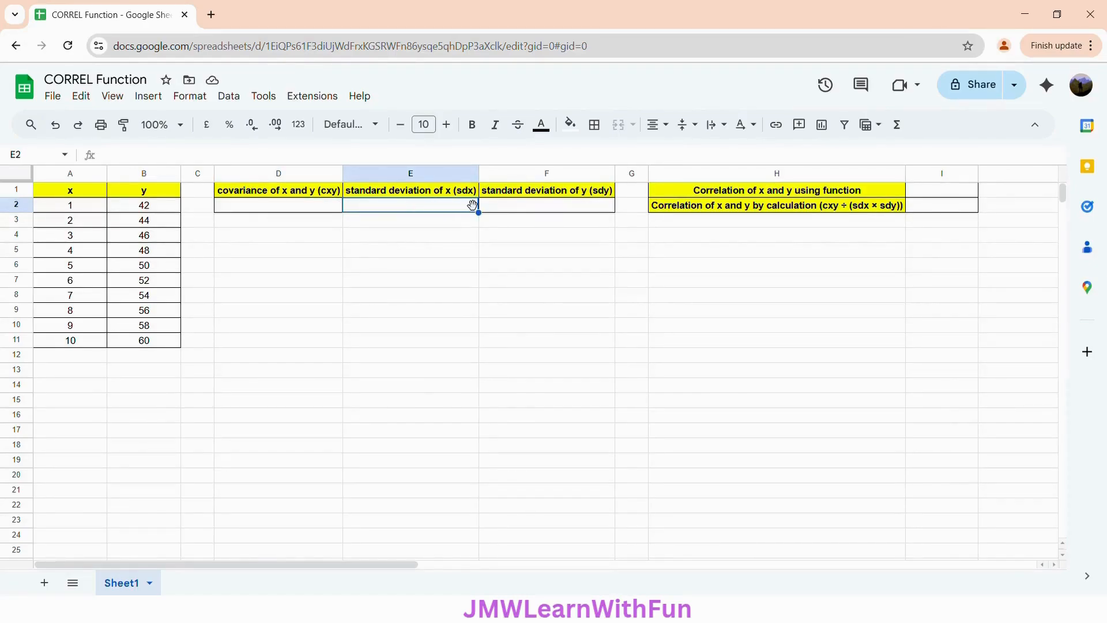
pyautogui.click(513, 210)
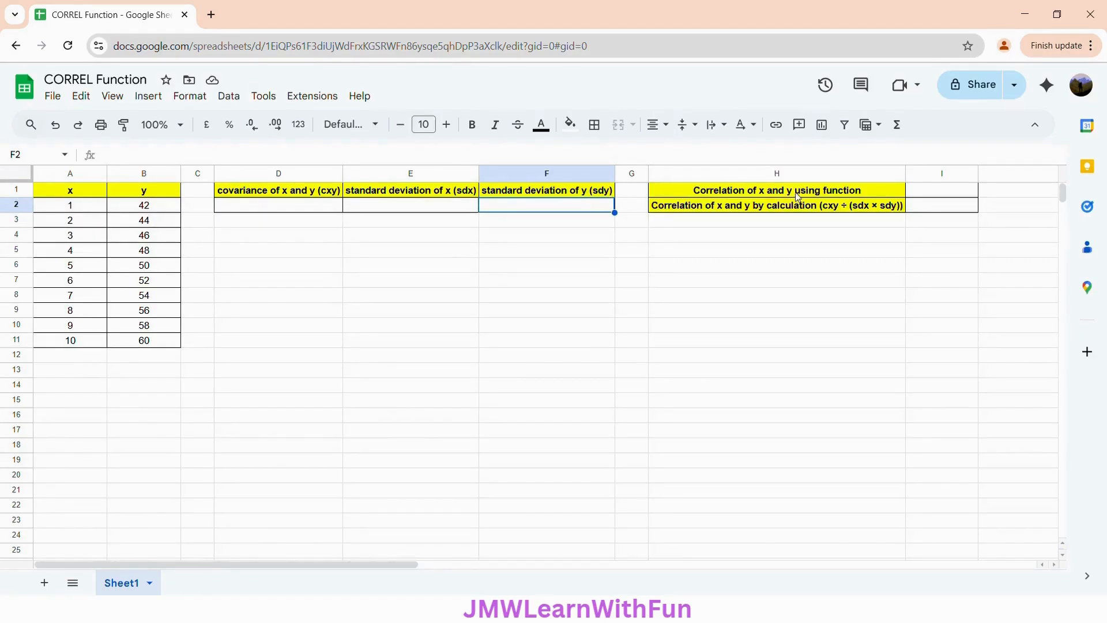
# Calculate the correlation of x and y in cell I1 with the formula =CORREL(B2:B11,A2:A11)
pyautogui.click(924, 195)
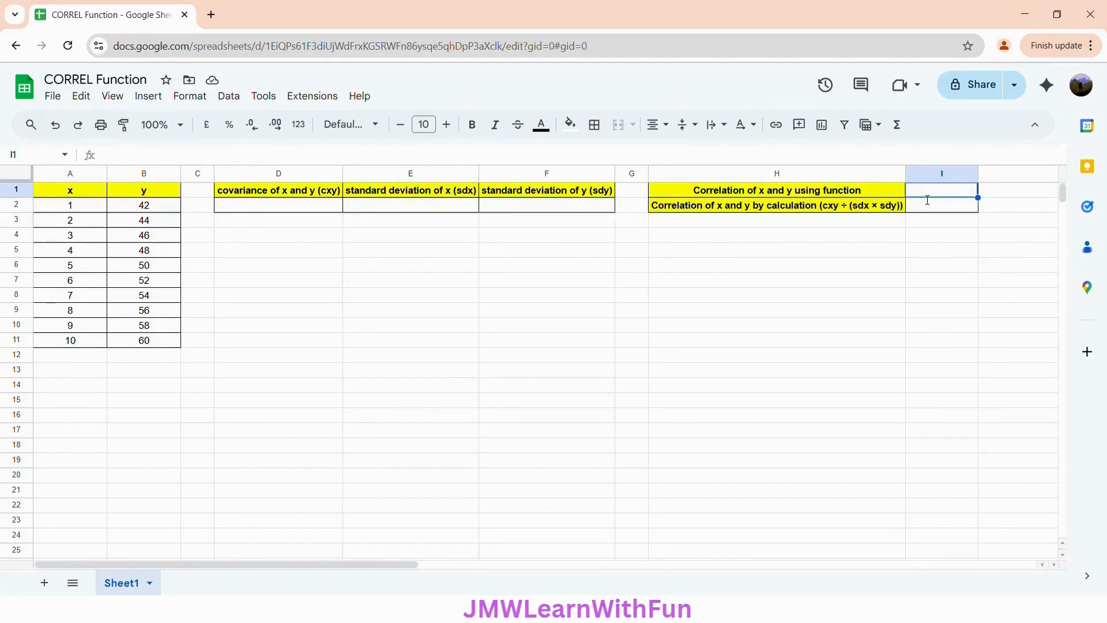
pyautogui.write('=CORREL(')
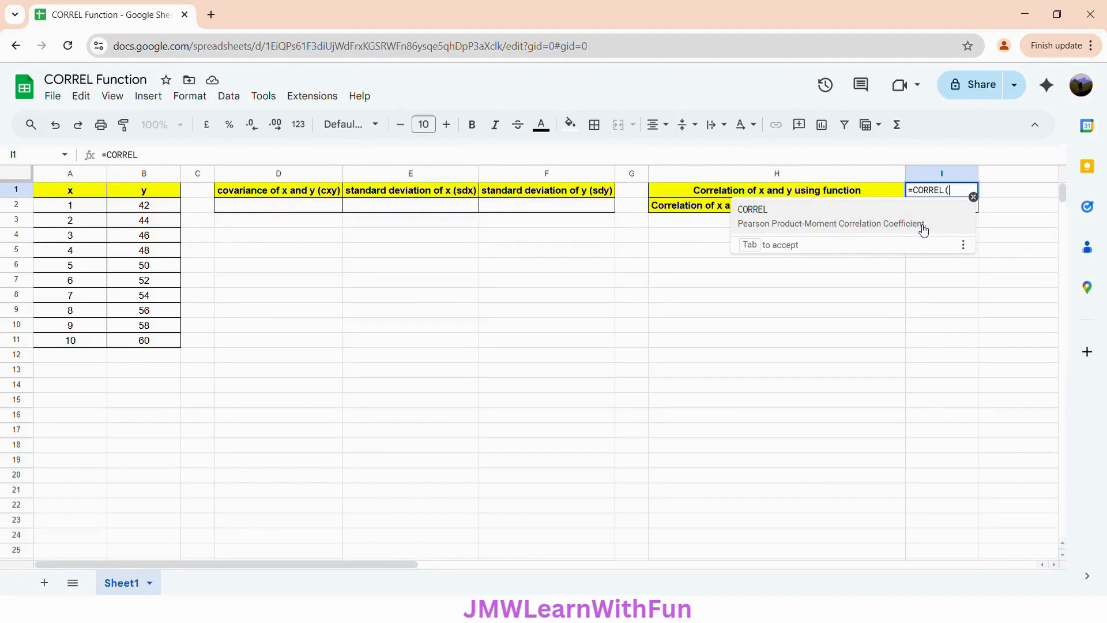
pyautogui.click(923, 229)
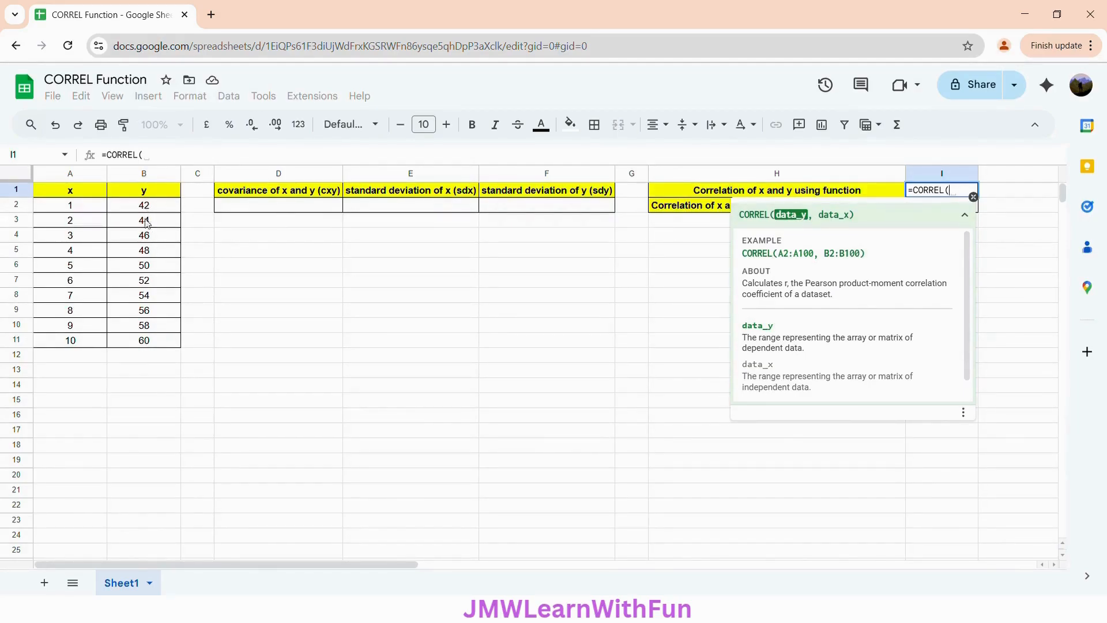
pyautogui.moveTo(146, 209); pyautogui.dragTo(146, 344)
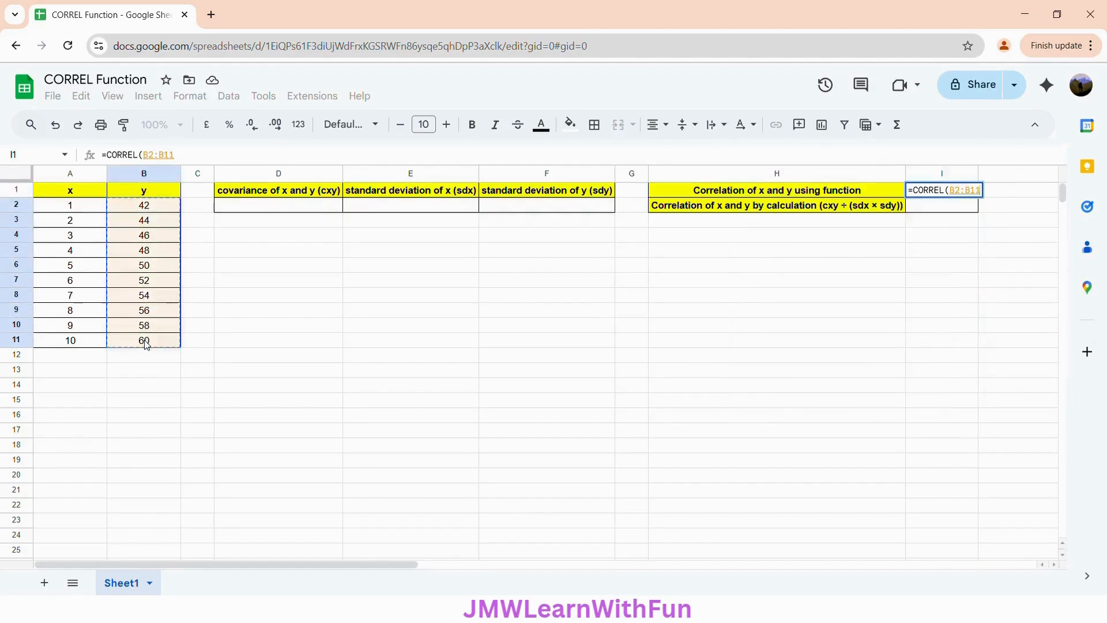
pyautogui.write(',')
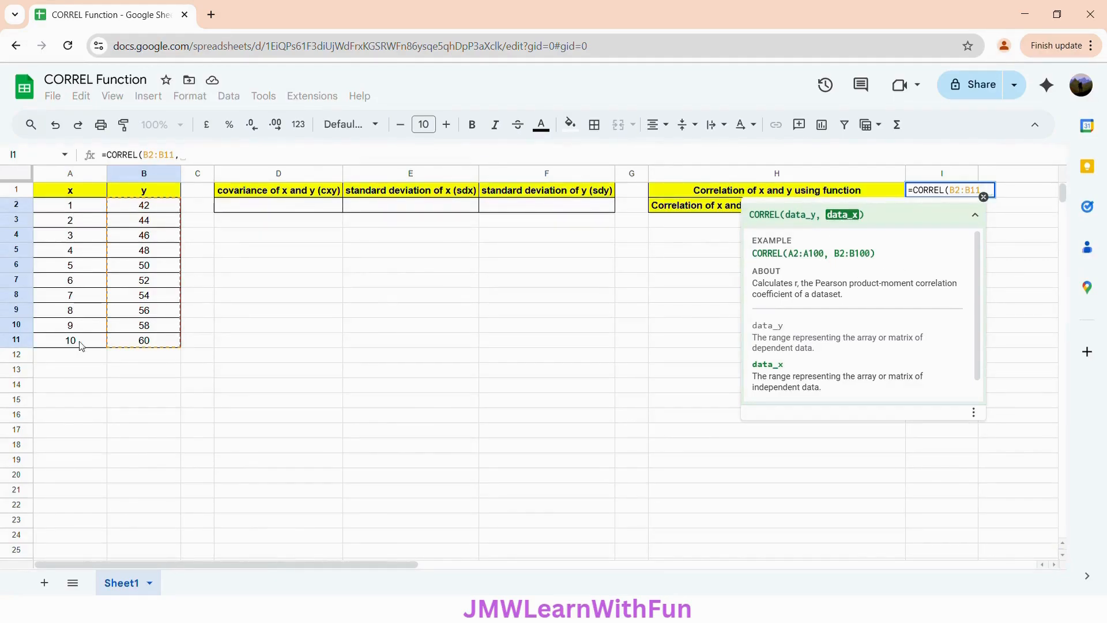
pyautogui.moveTo(80, 209); pyautogui.dragTo(81, 343)
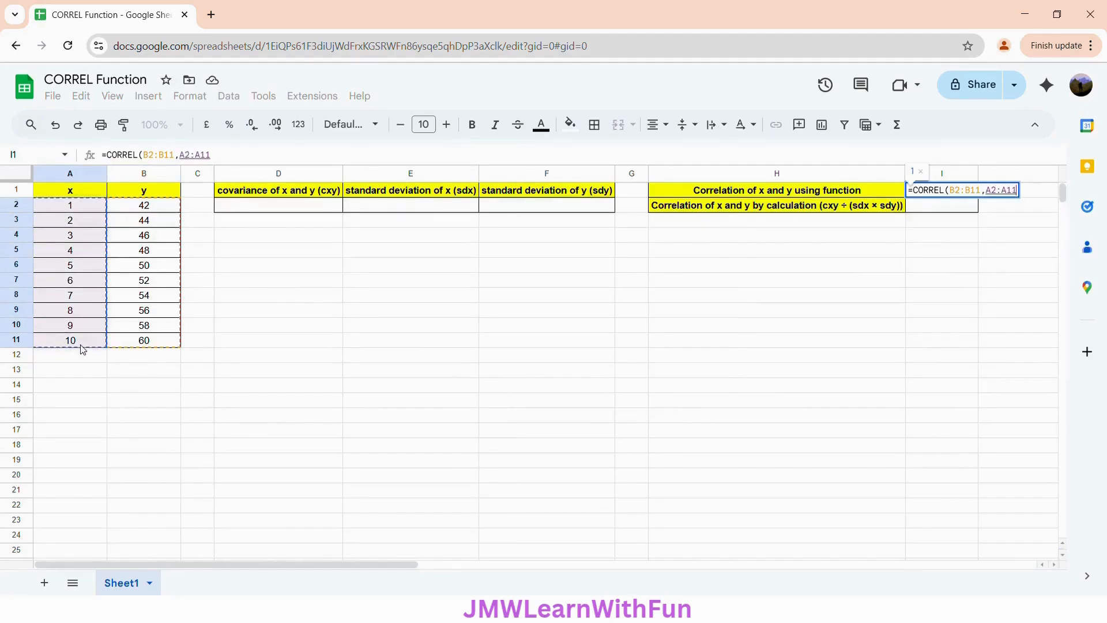
pyautogui.write(')')
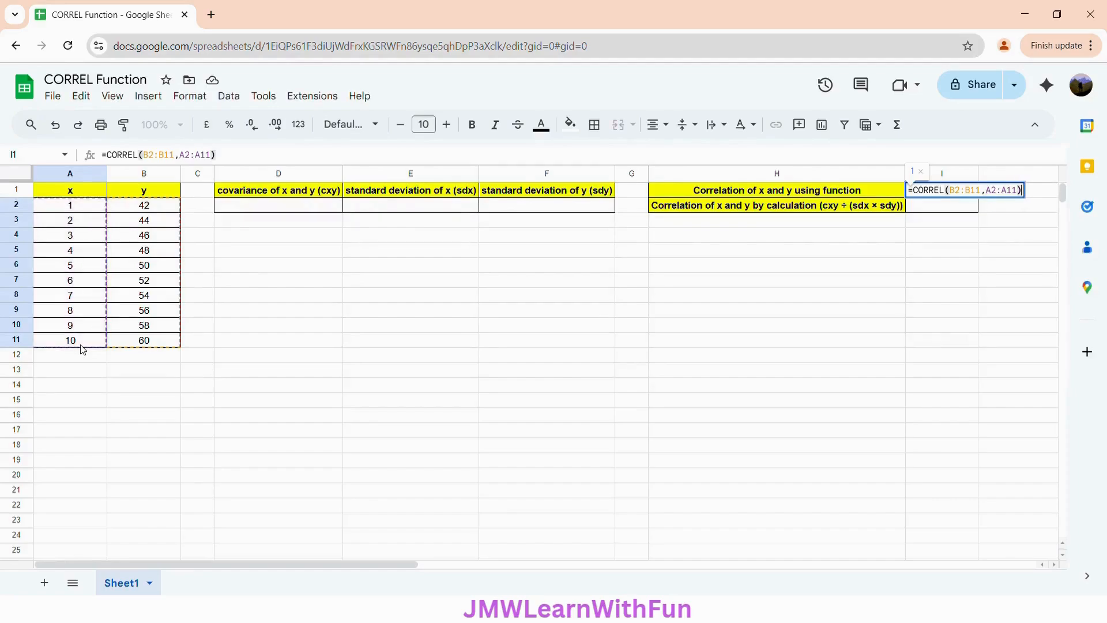
pyautogui.press('Return')
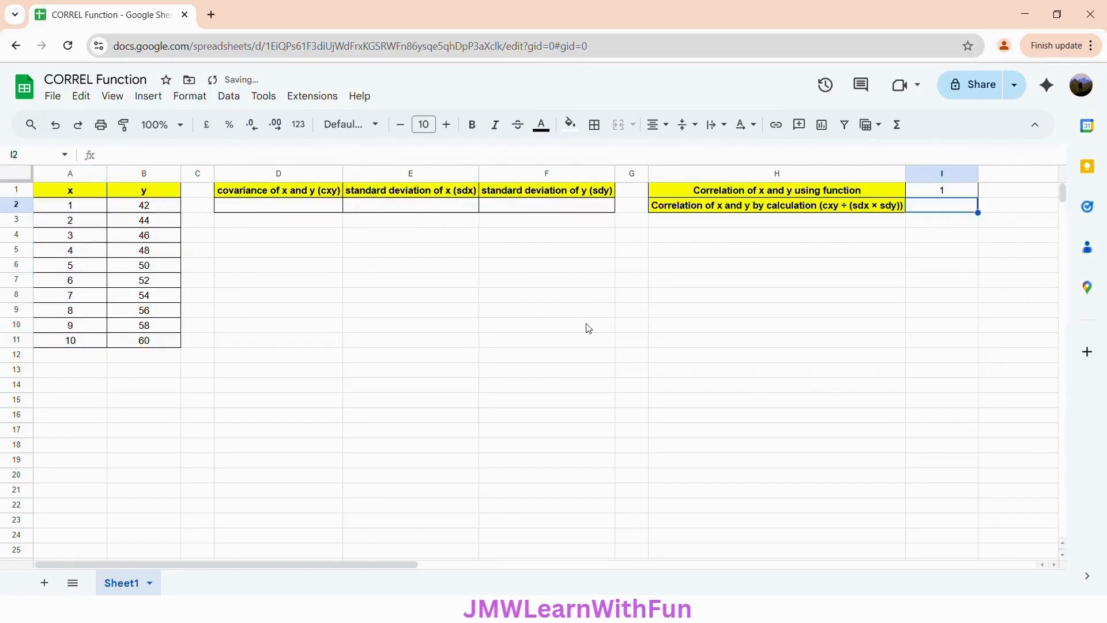
pyautogui.click(931, 196)
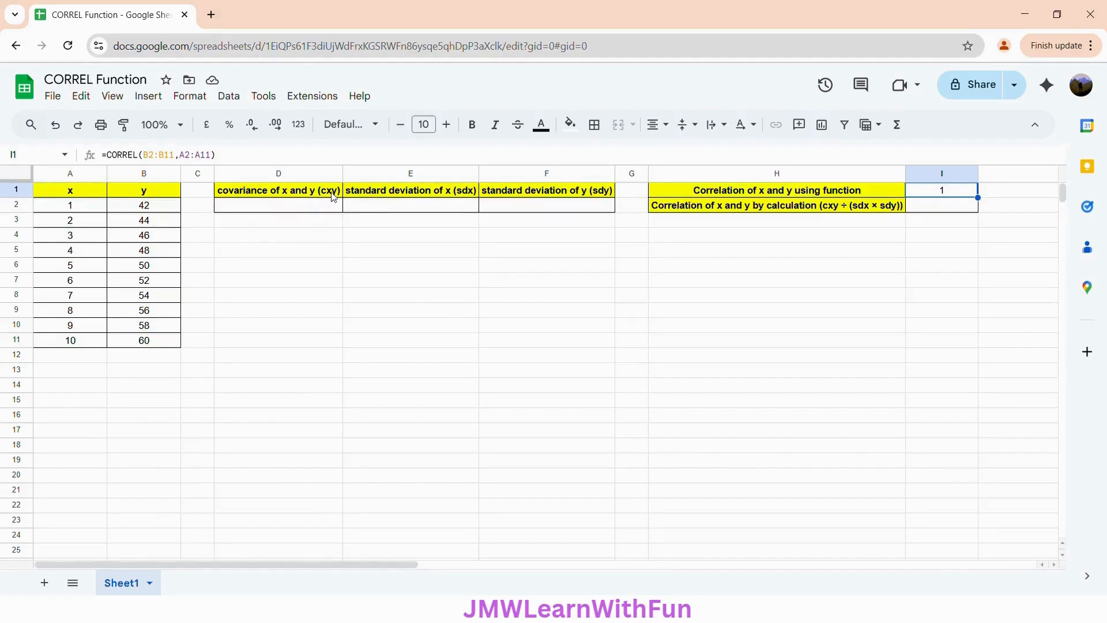
# Calculate the covariance of x and y in cell D2 with the formula =COVAR(B2:B11,A2:A11)
pyautogui.click(300, 211)
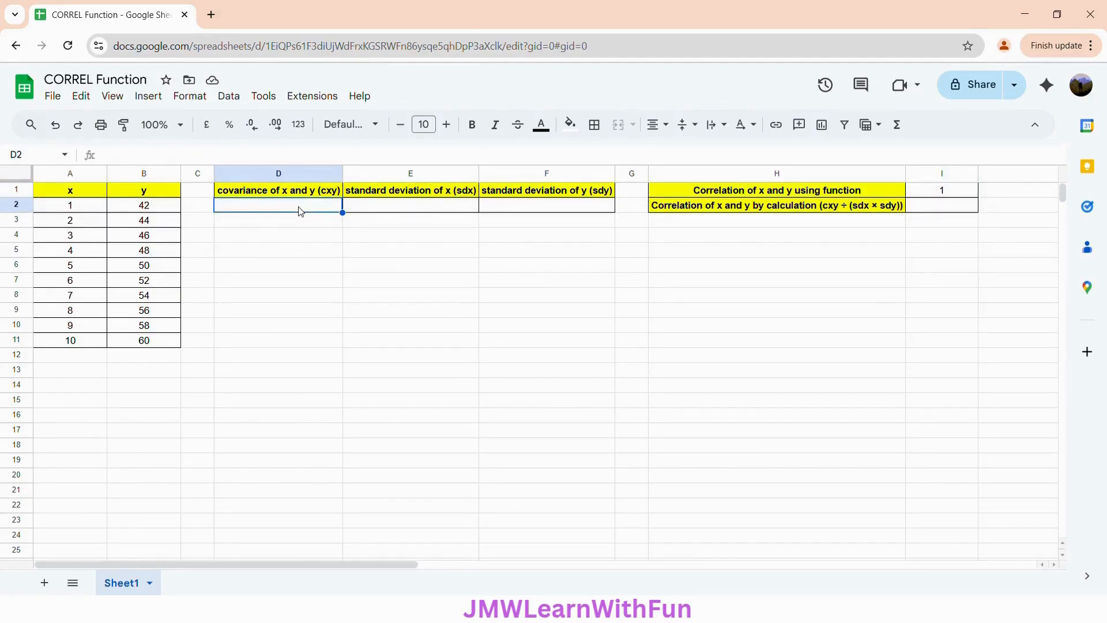
pyautogui.write('=COV')
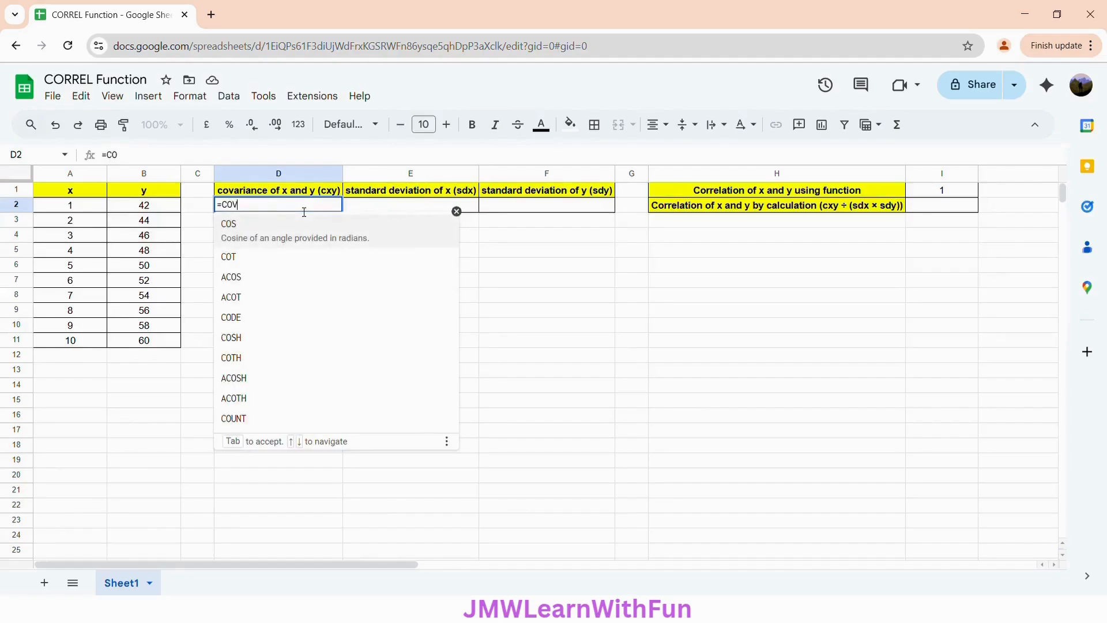
pyautogui.write('AR')
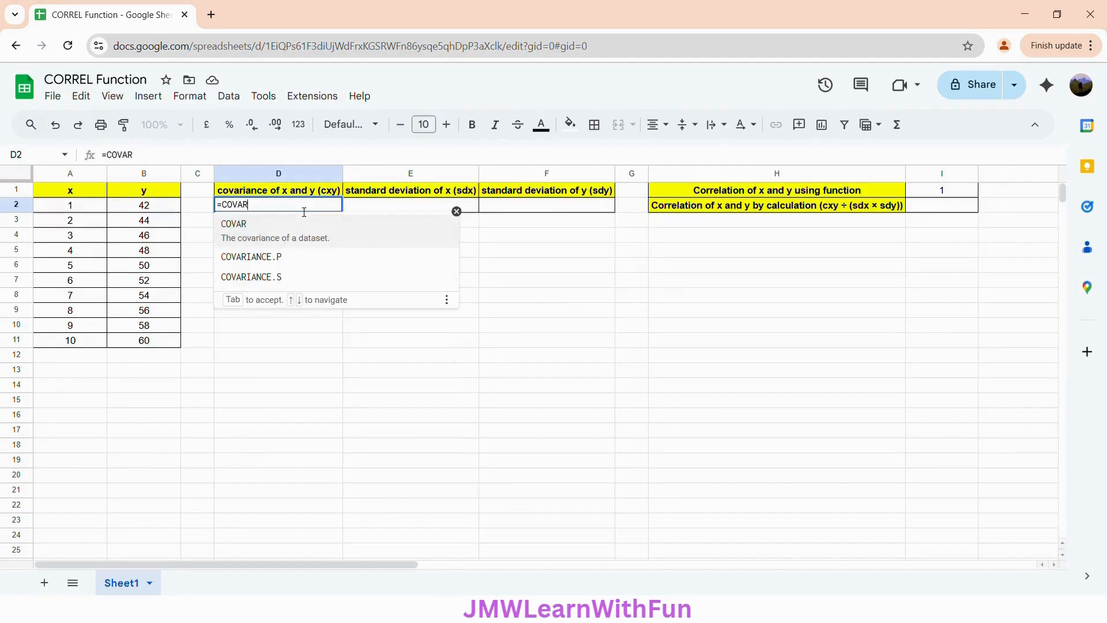
pyautogui.write('(')
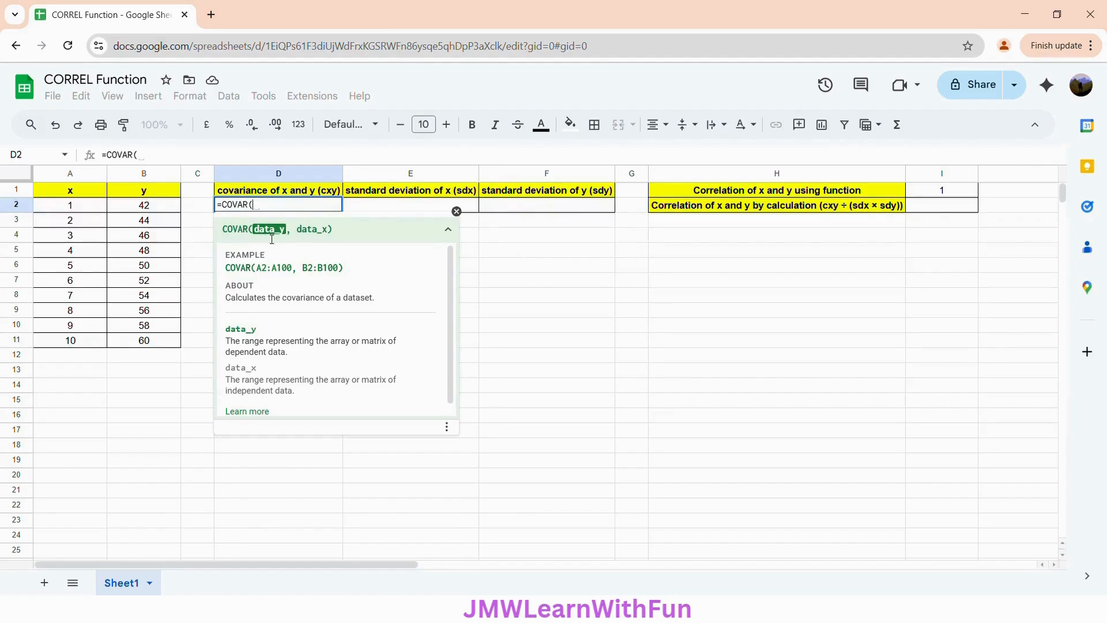
pyautogui.moveTo(138, 208); pyautogui.dragTo(138, 345)
pyautogui.write(',')
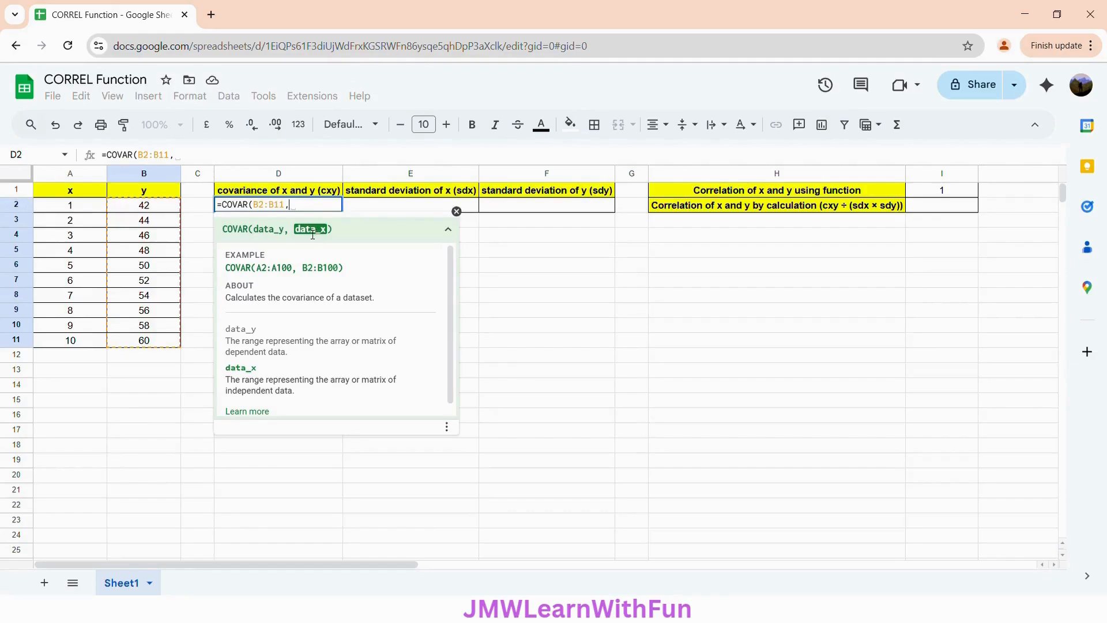
pyautogui.moveTo(81, 211); pyautogui.dragTo(74, 346)
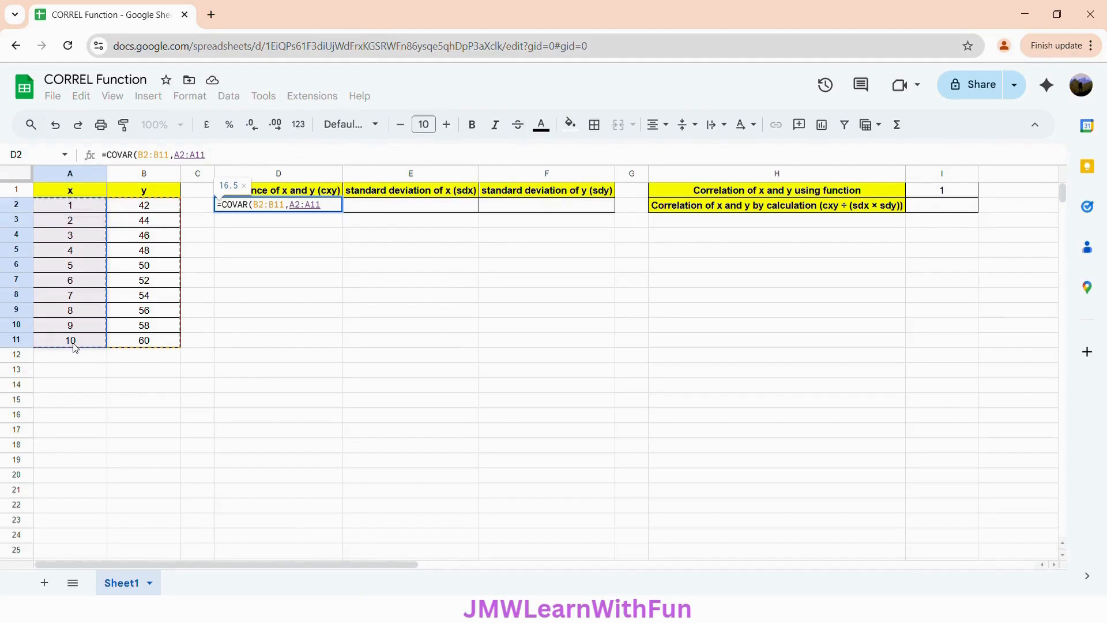
pyautogui.write(')')
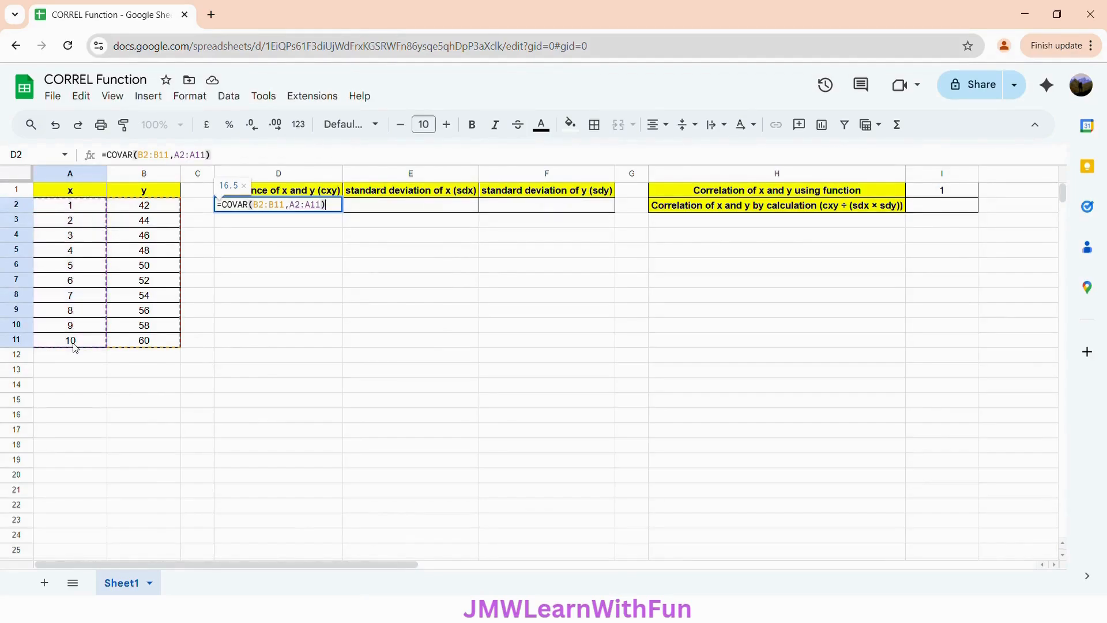
pyautogui.press('Return')
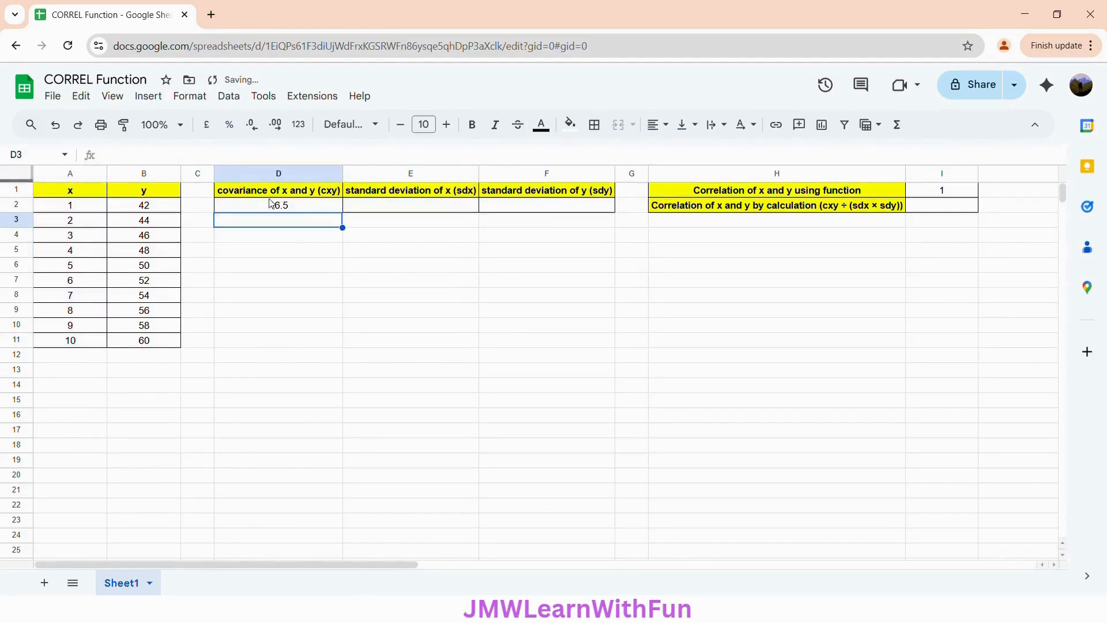
pyautogui.click(304, 208)
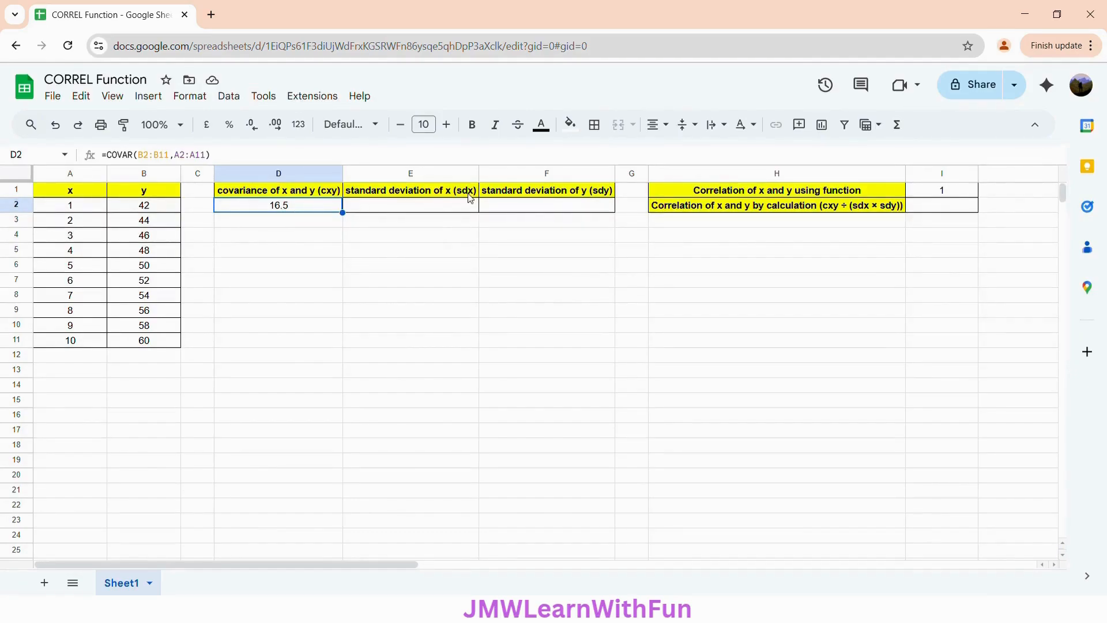
# Calculate the population standard deviation of x in cell E2 with the formula =STDEVP(A2:A11)
pyautogui.click(430, 209)
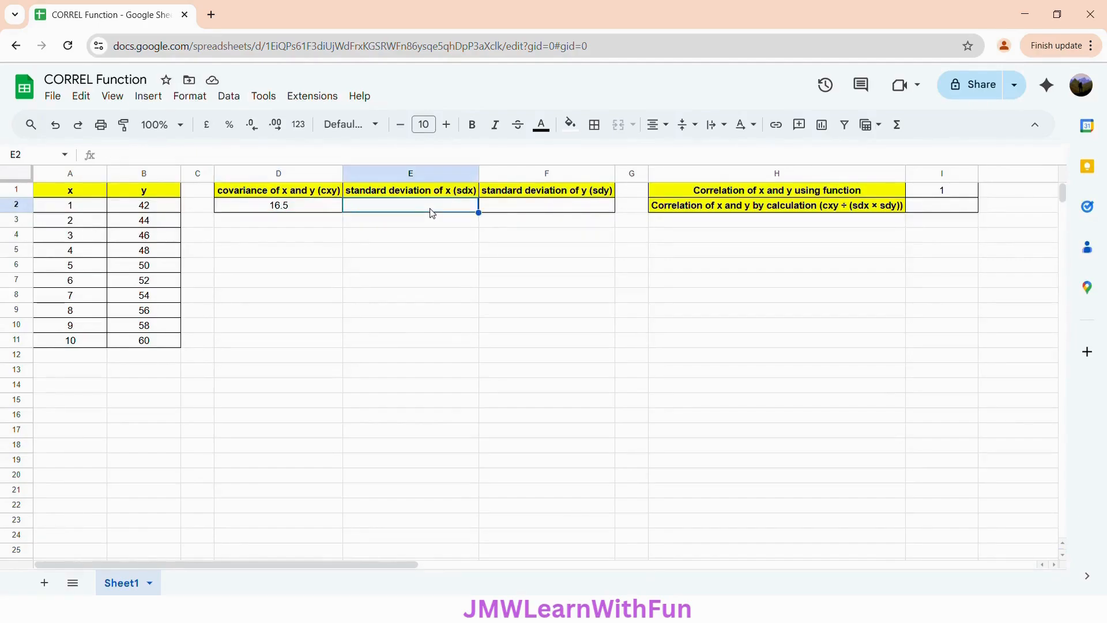
pyautogui.write('=')
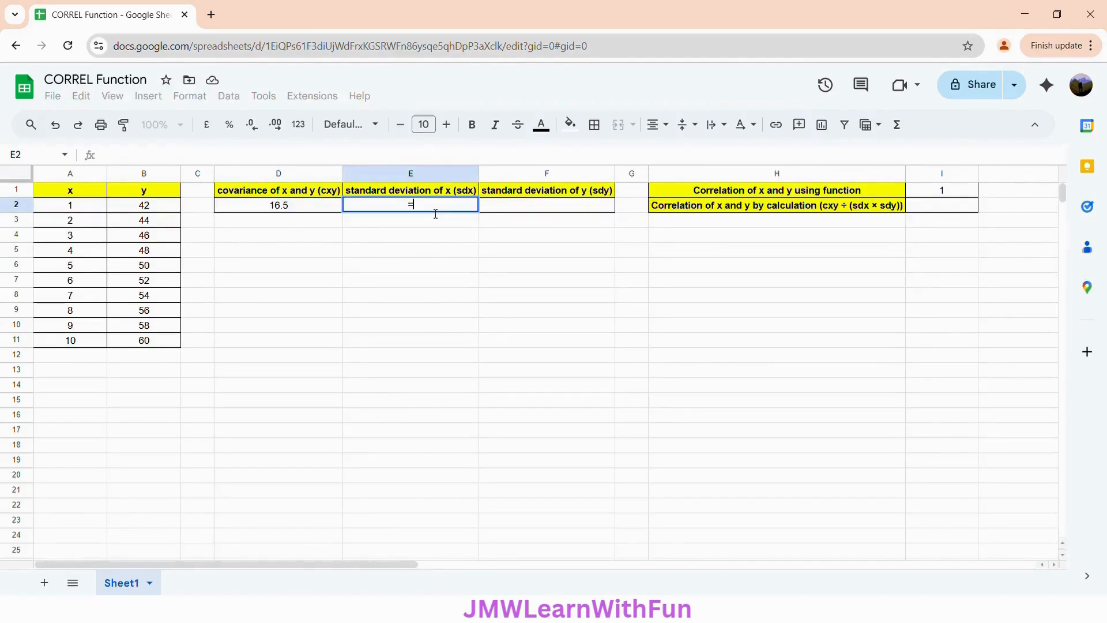
pyautogui.write('STD')
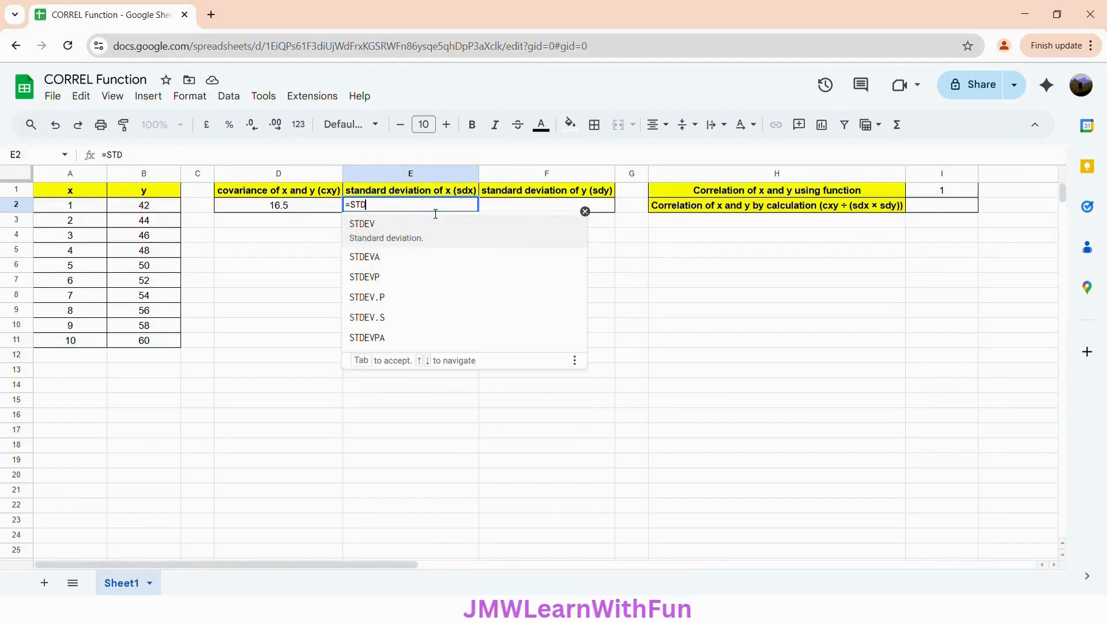
pyautogui.write('EVP')
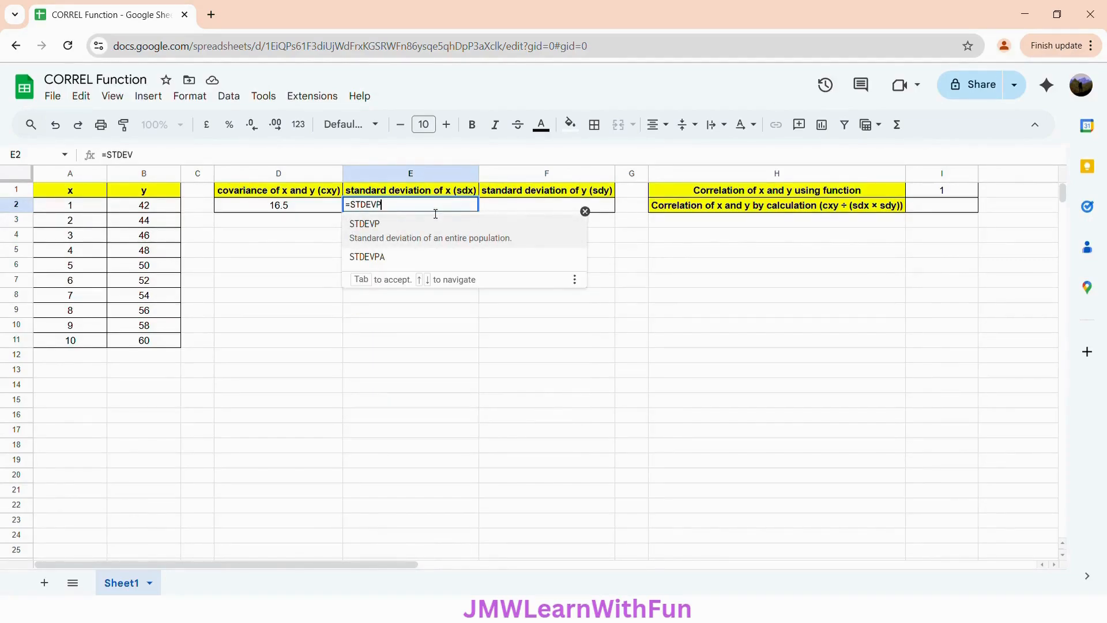
pyautogui.write('(')
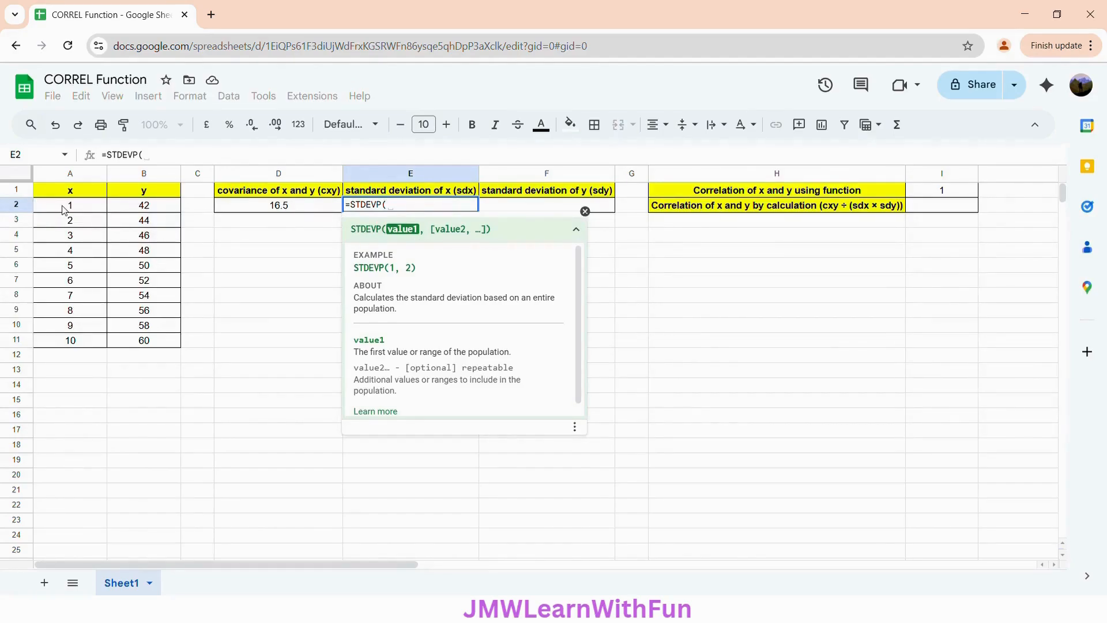
pyautogui.moveTo(63, 209); pyautogui.dragTo(69, 345)
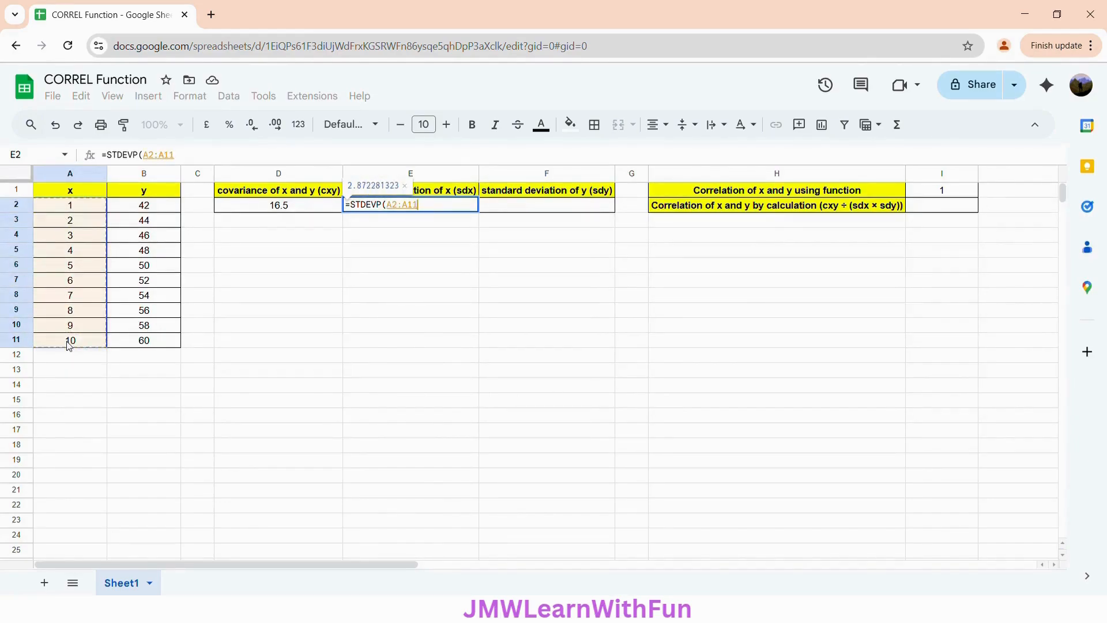
pyautogui.write(')')
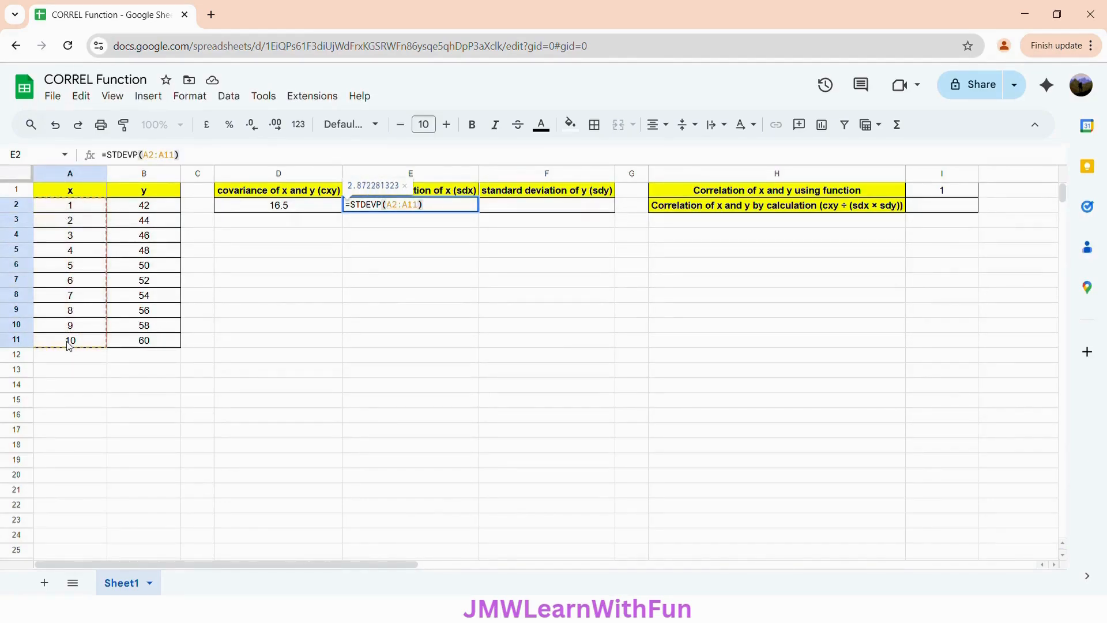
pyautogui.press('Return')
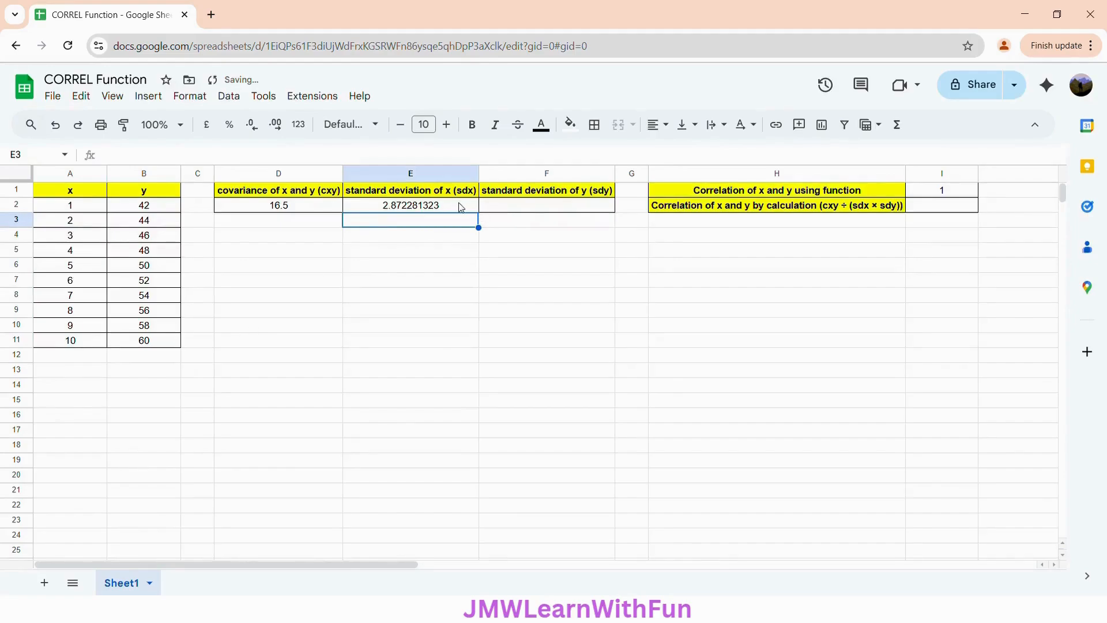
# Fill the standard deviation formula from E2 into F2 for the y values and open the copied formula to check its range
pyautogui.click(461, 208)
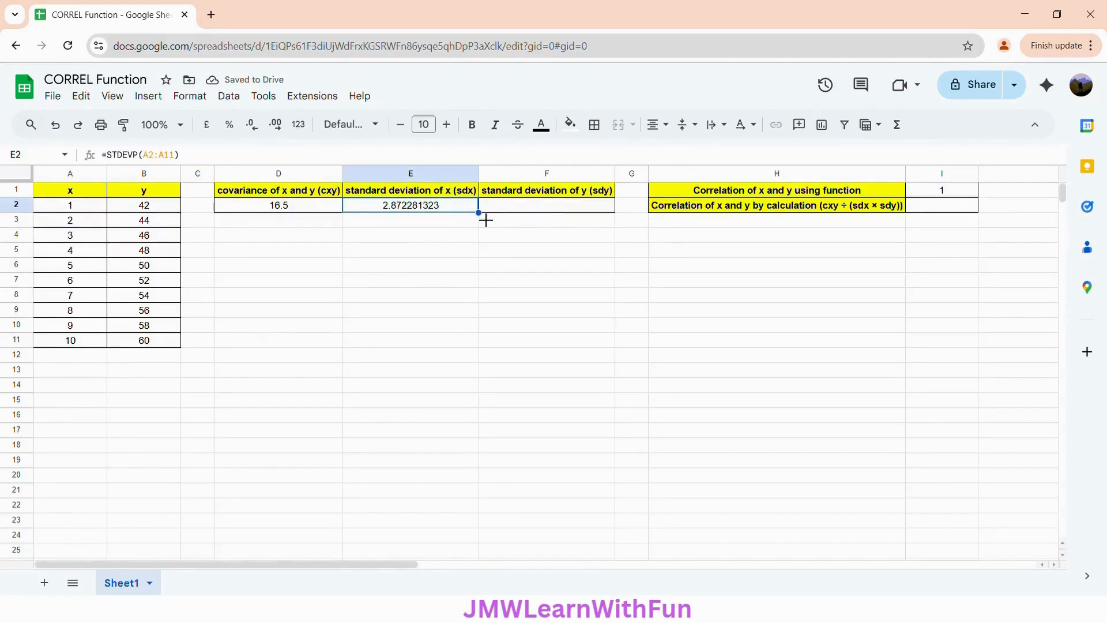
pyautogui.moveTo(486, 220); pyautogui.dragTo(549, 210)
pyautogui.click(548, 210)
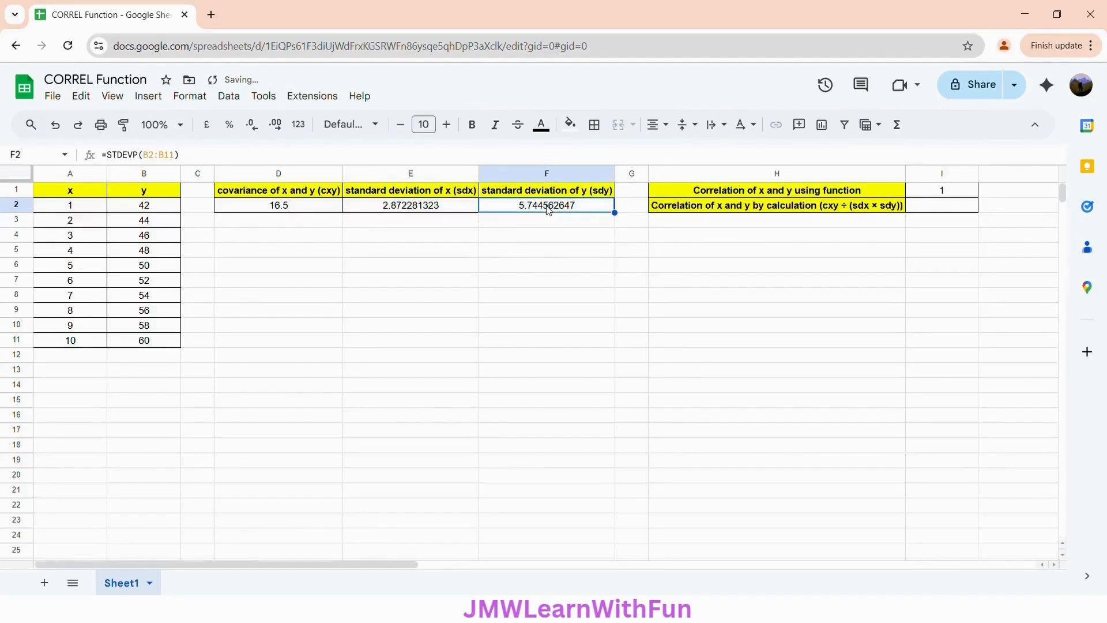
pyautogui.doubleClick(549, 210)
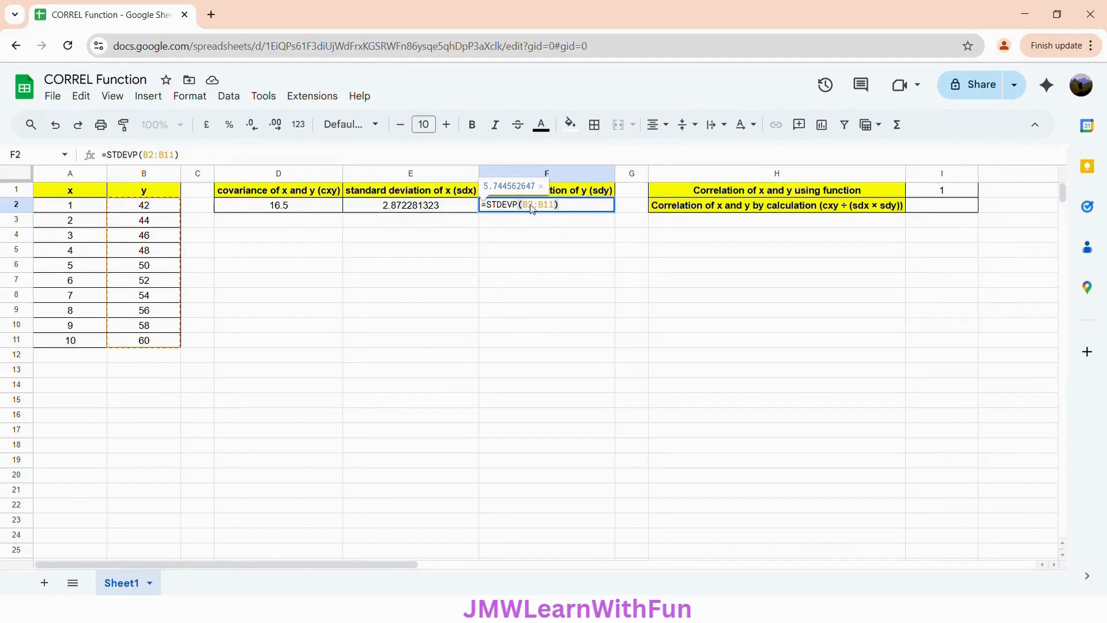
# Calculate the correlation of x and y manually in cell I2 with the formula =D2/(E2*F2)
pyautogui.press('Return')
pyautogui.press('Up')
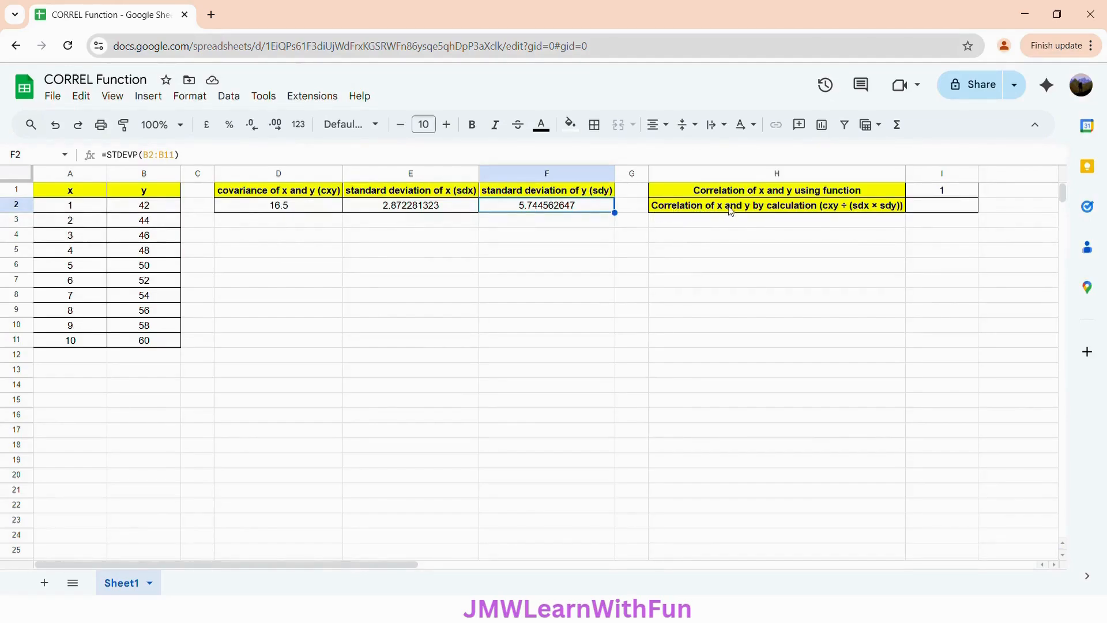
pyautogui.click(929, 210)
pyautogui.write('=')
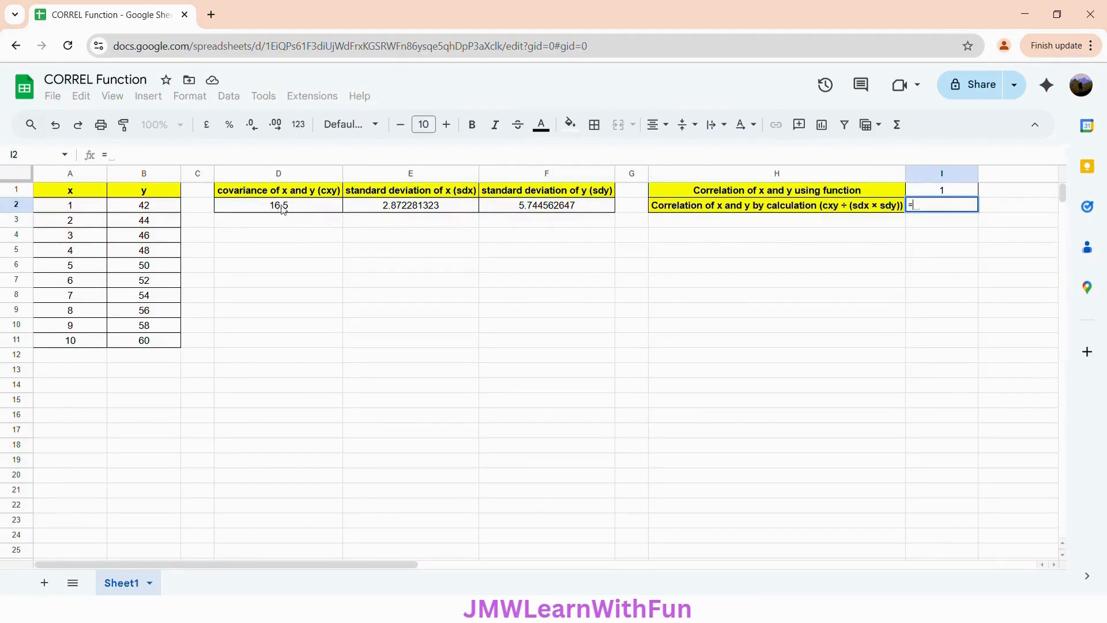
pyautogui.click(301, 208)
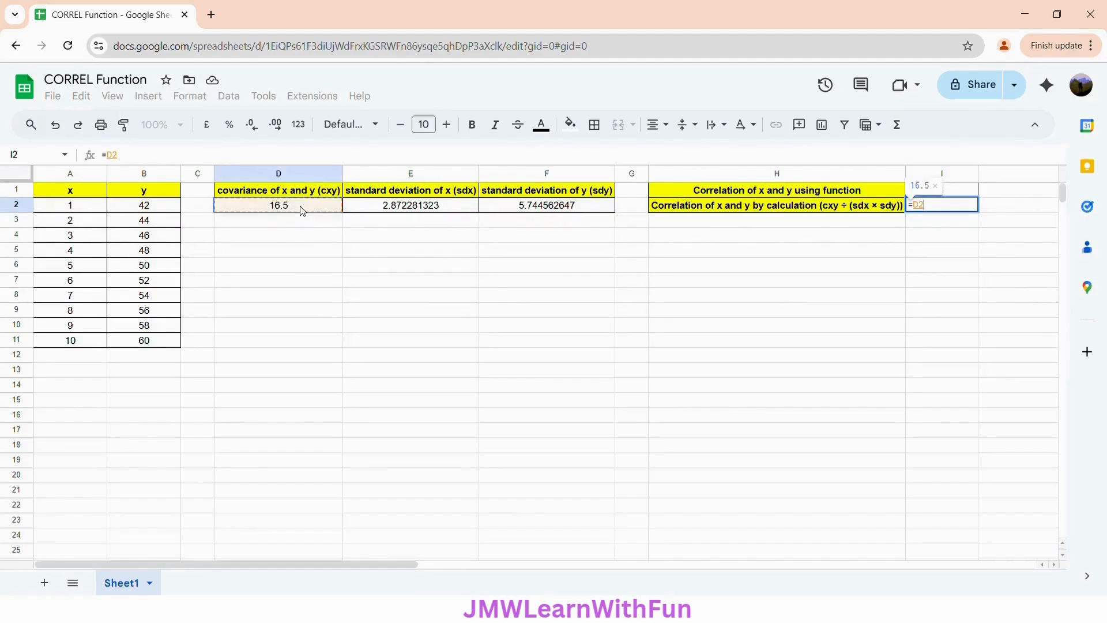
pyautogui.write('/(')
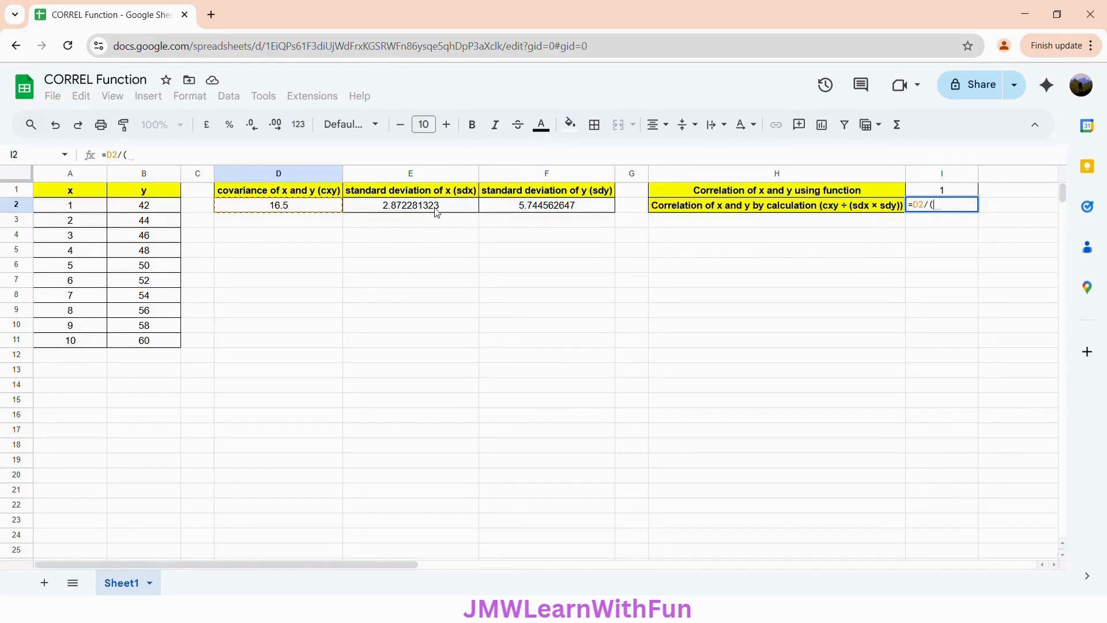
pyautogui.click(456, 212)
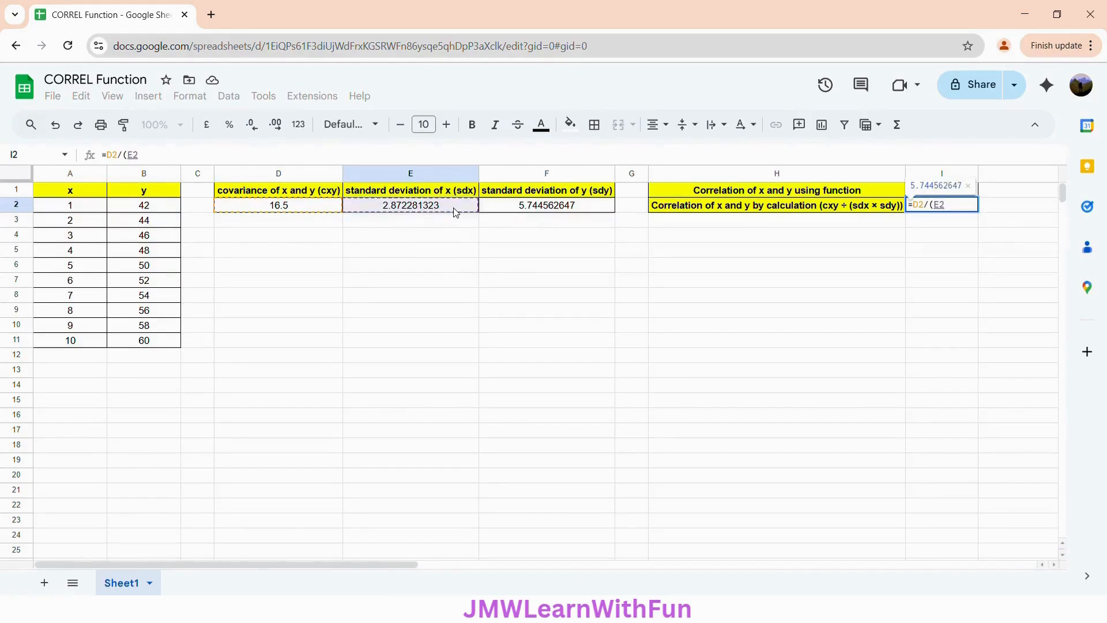
pyautogui.write('*')
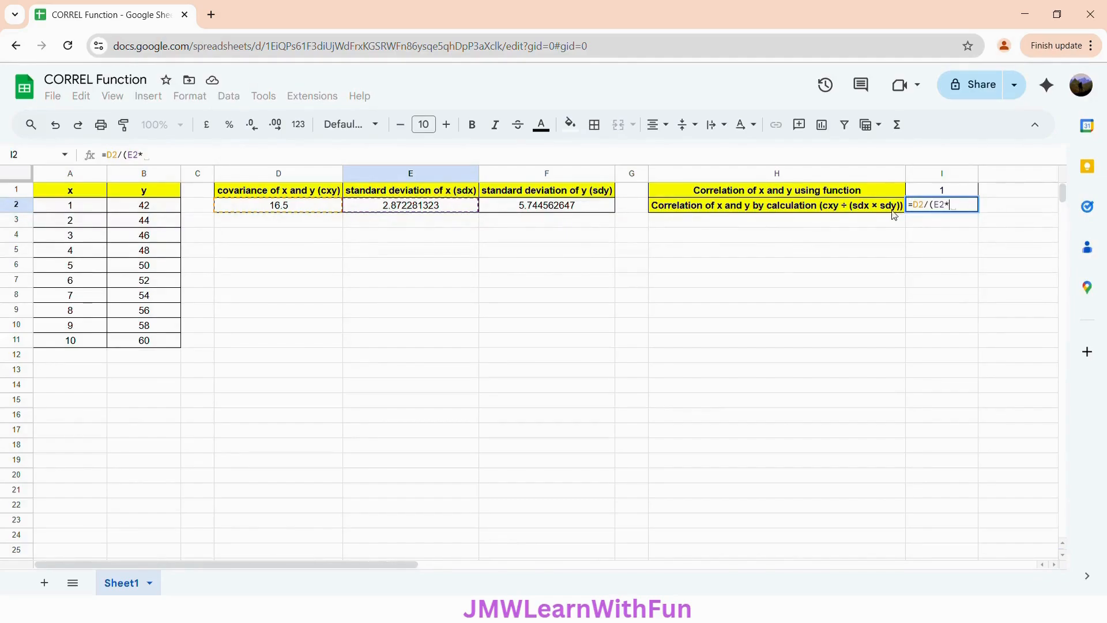
pyautogui.click(561, 212)
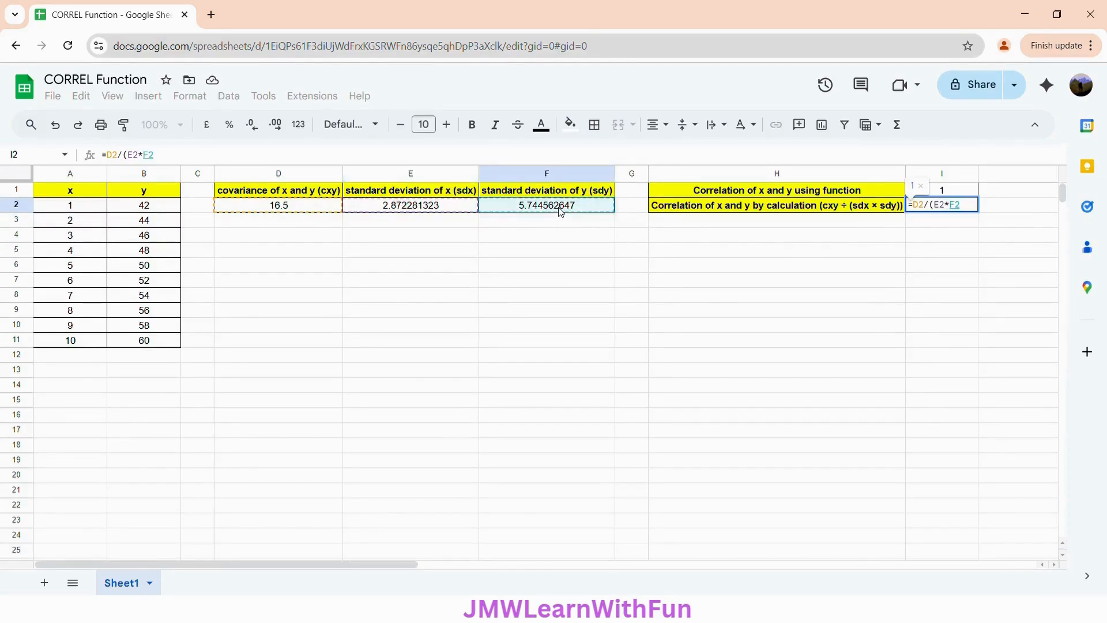
pyautogui.write(')')
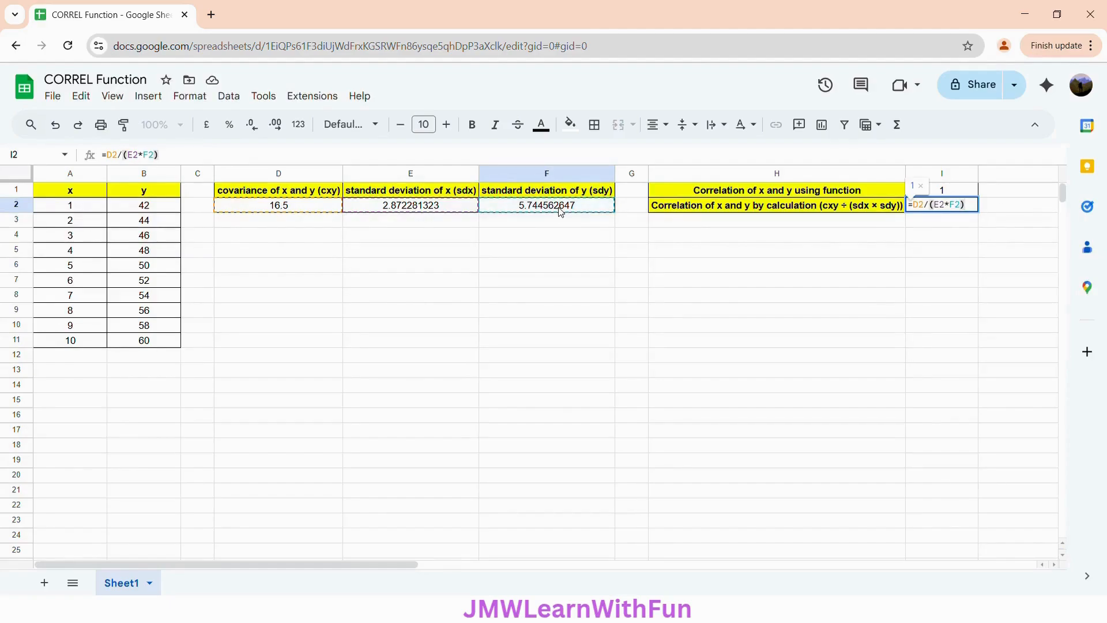
pyautogui.press('Return')
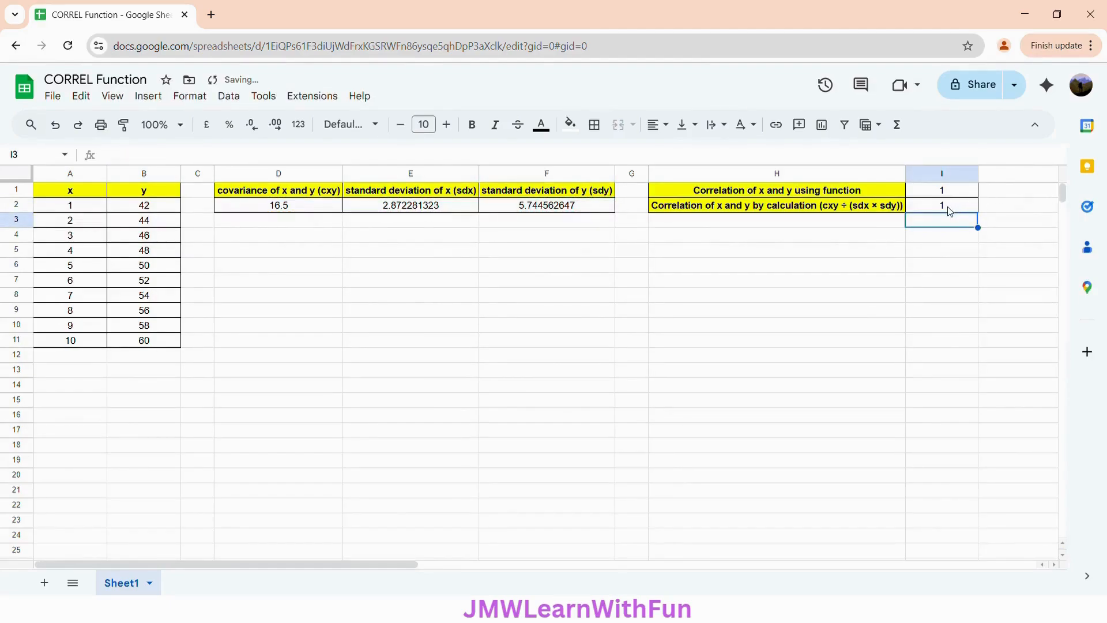
pyautogui.click(949, 210)
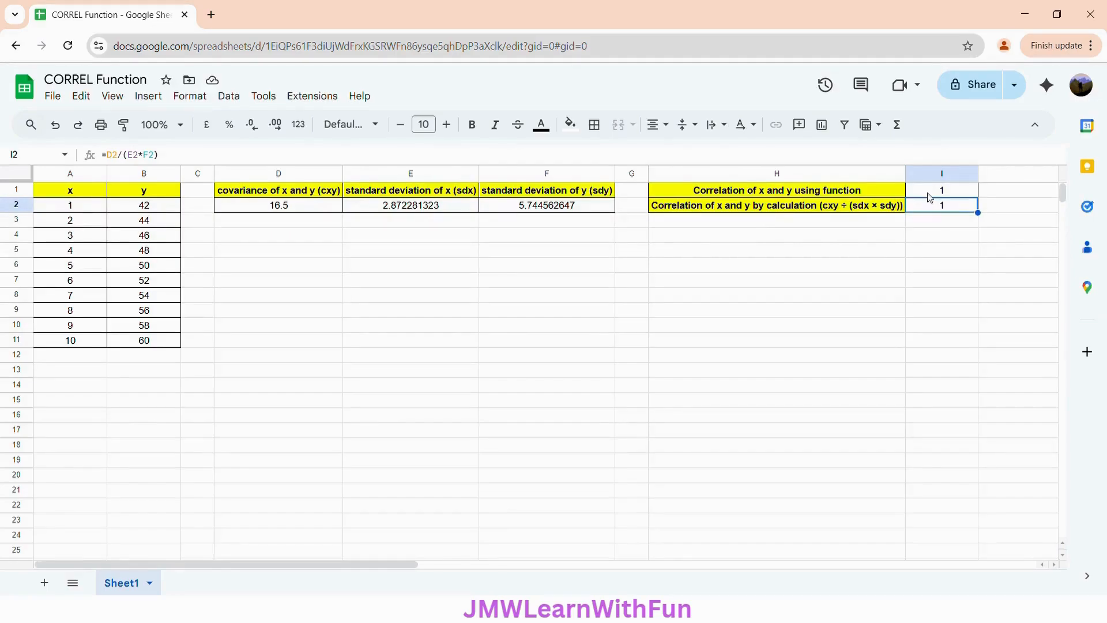
# Insert a chart of the x and y data in A1:B11 and change its type to a line chart
pyautogui.click(84, 196)
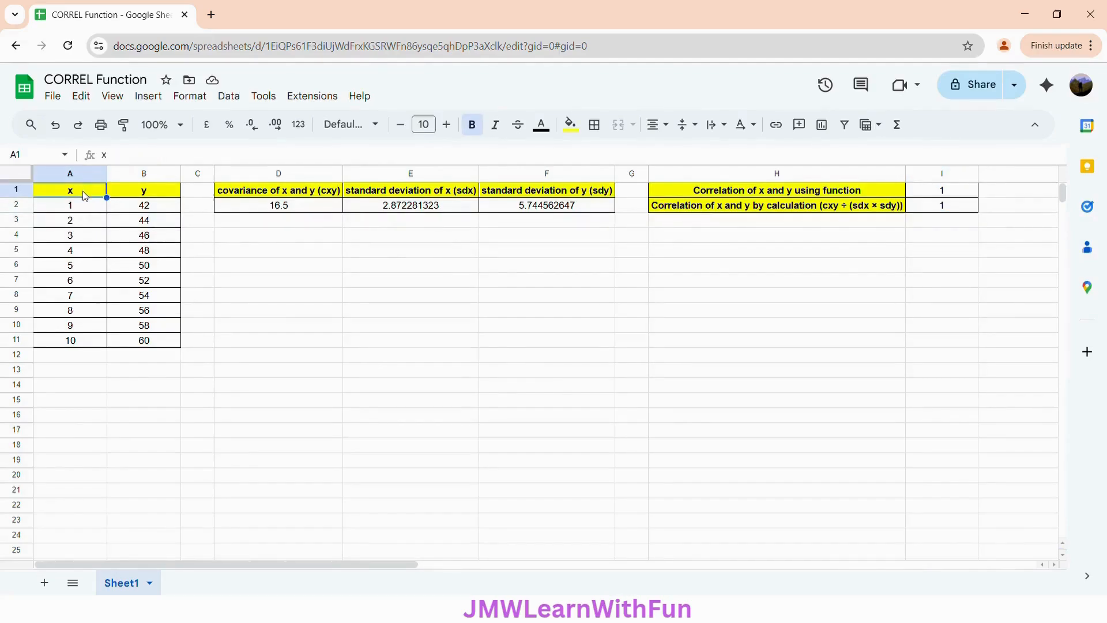
pyautogui.keyDown('shift'); pyautogui.click(152, 345); pyautogui.keyUp('shift')
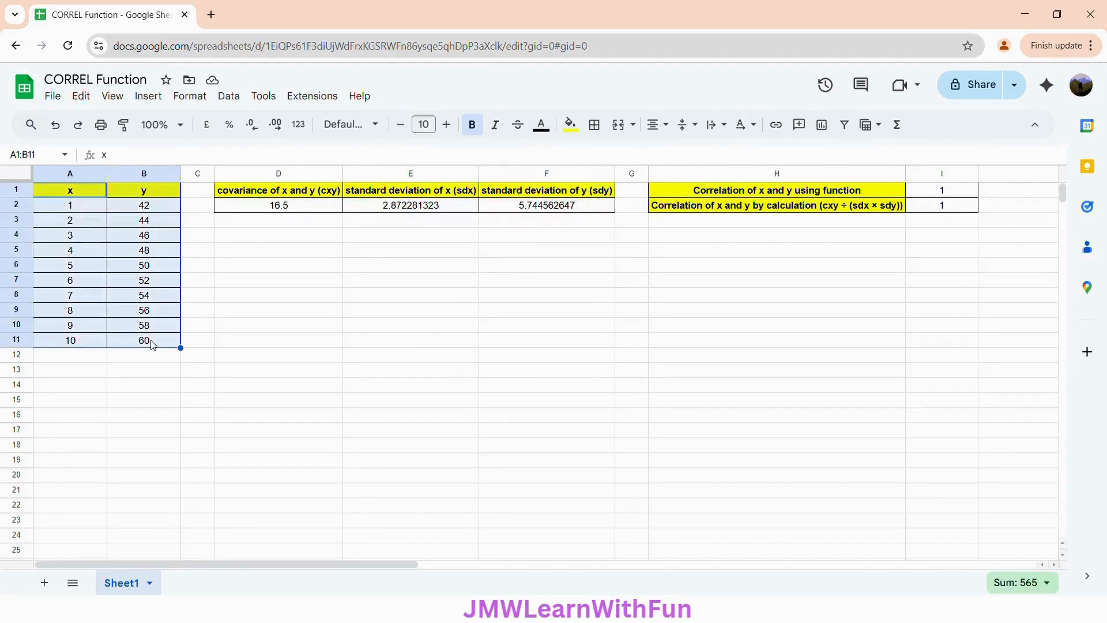
pyautogui.click(148, 97)
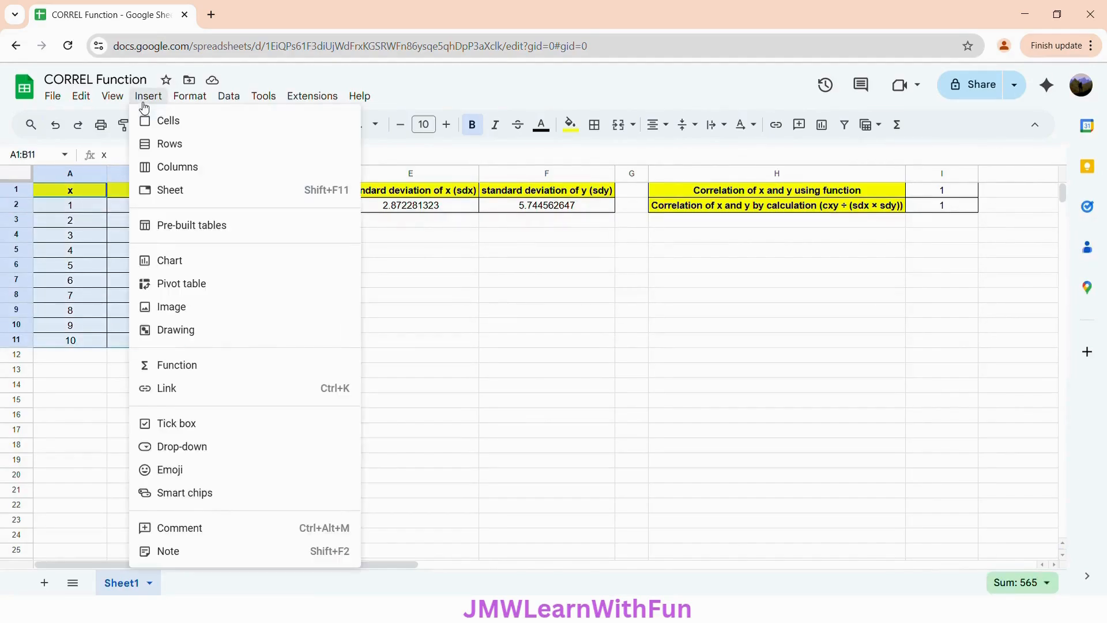
pyautogui.click(175, 266)
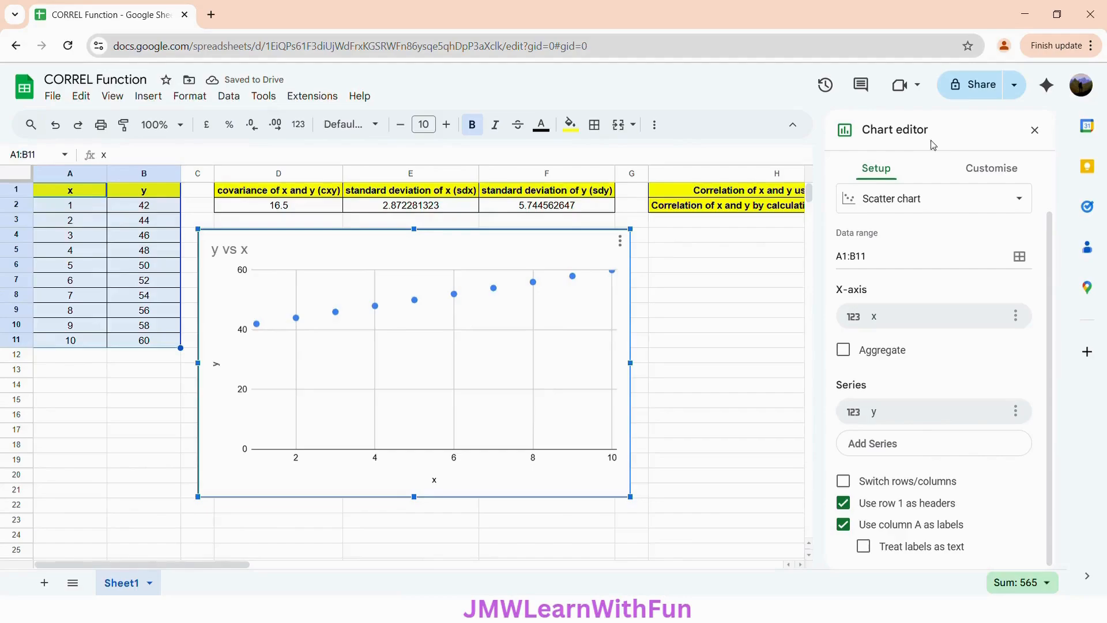
pyautogui.scroll(1, 927, 252)
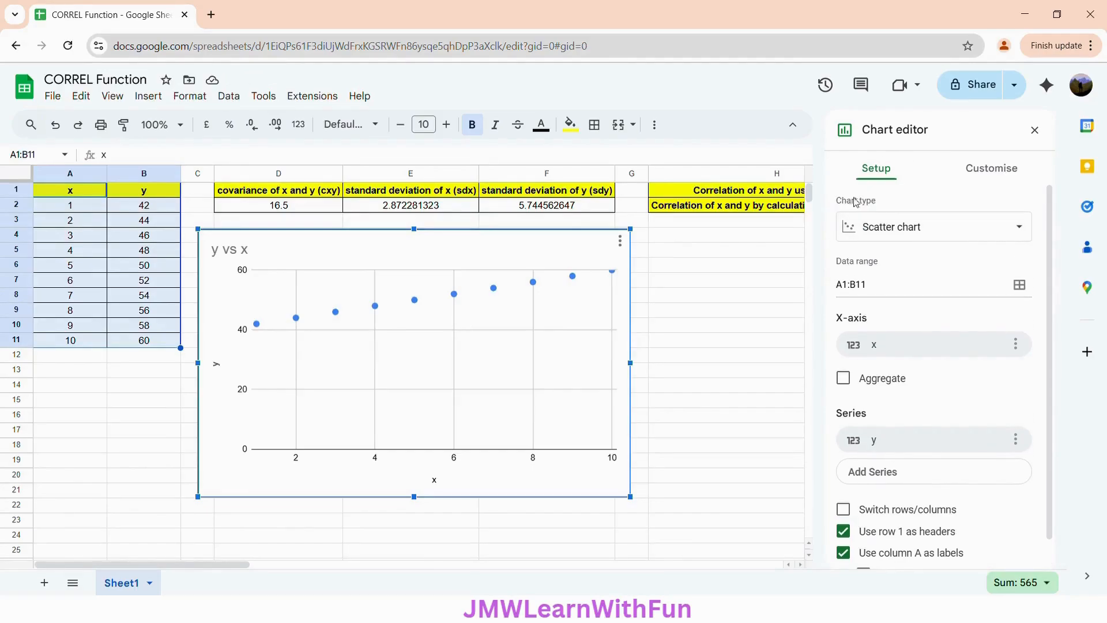
pyautogui.click(895, 233)
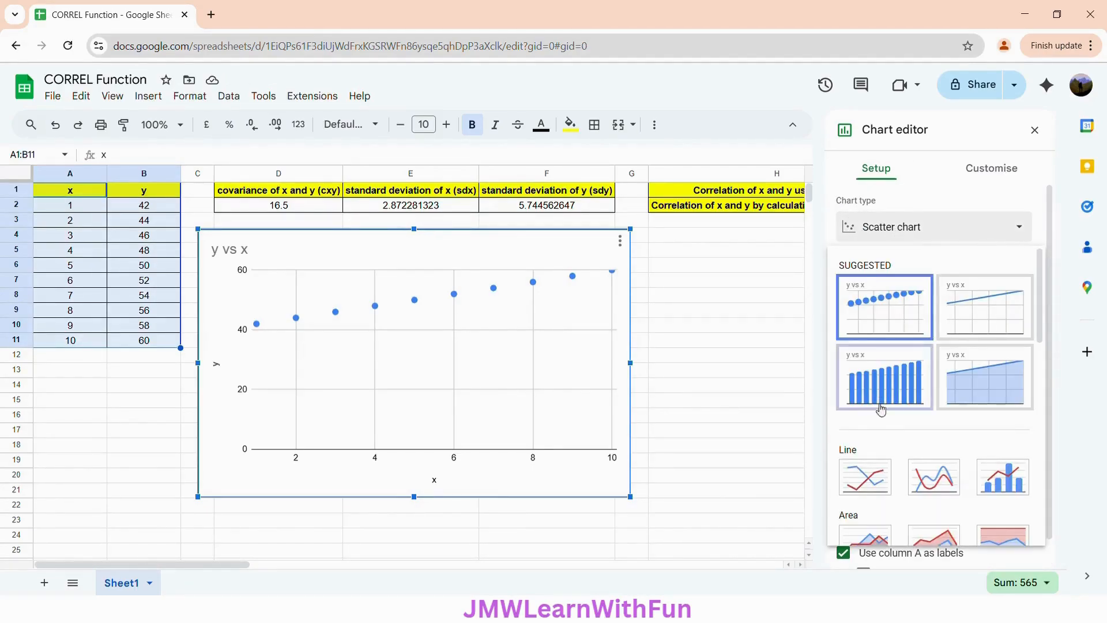
pyautogui.click(870, 478)
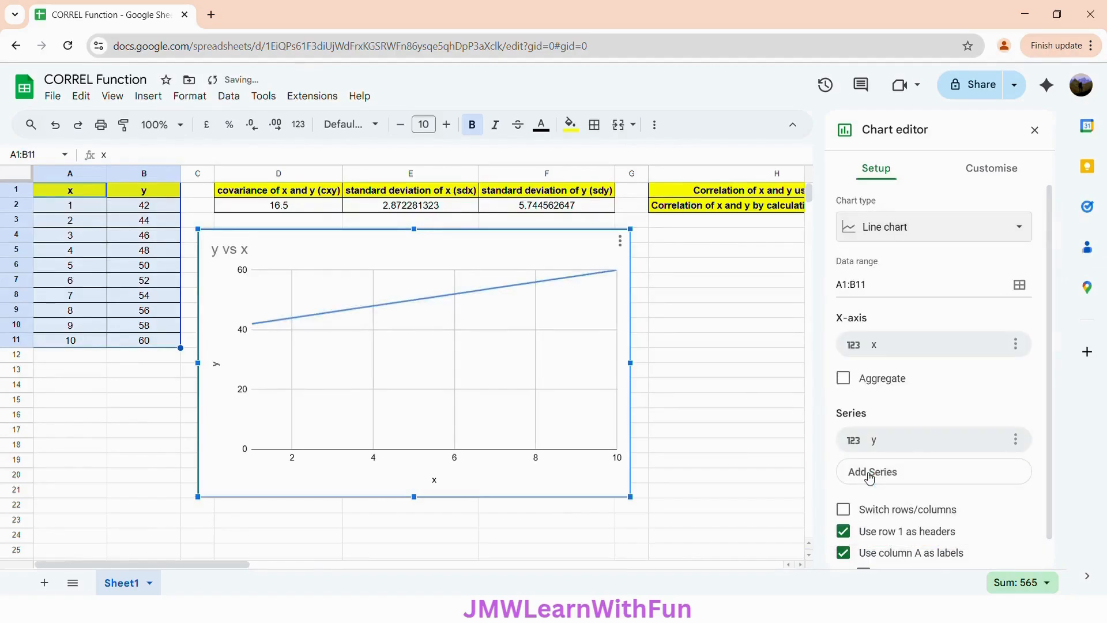
# Set the chart's horizontal axis minimum to 0 and maximum to 11, and close the chart editor
pyautogui.click(989, 171)
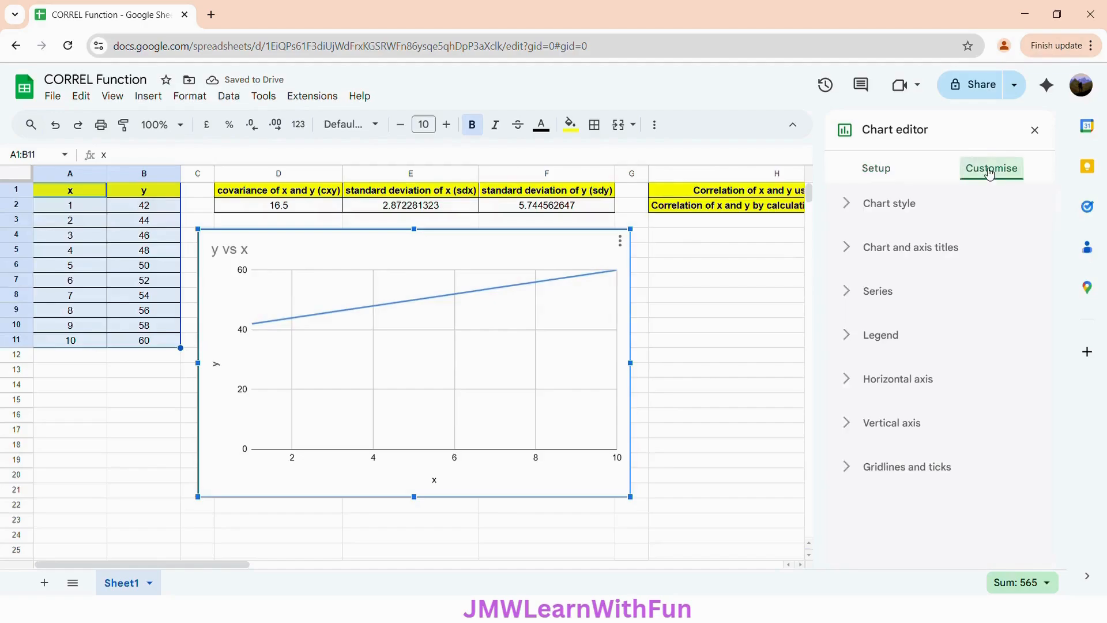
pyautogui.click(893, 383)
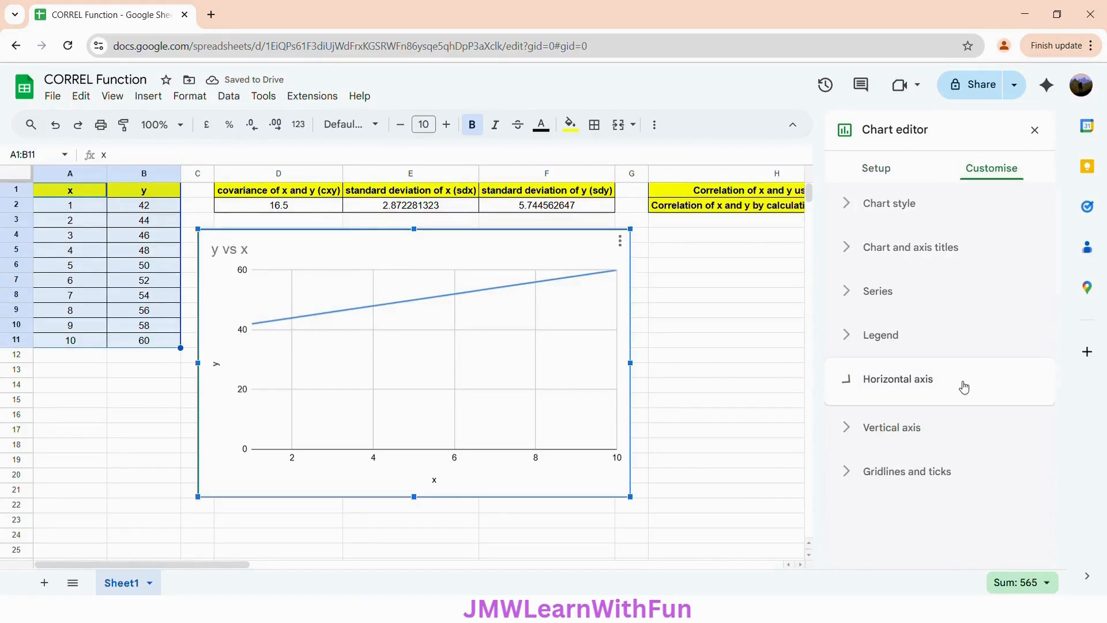
pyautogui.scroll(-4, 964, 387)
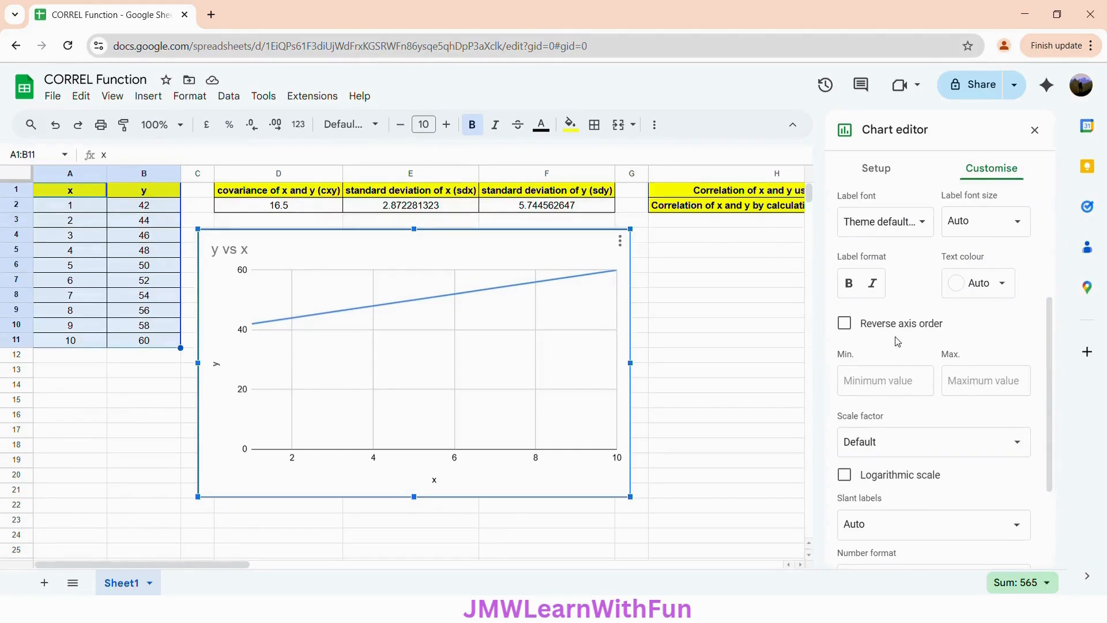
pyautogui.click(868, 387)
pyautogui.write('0')
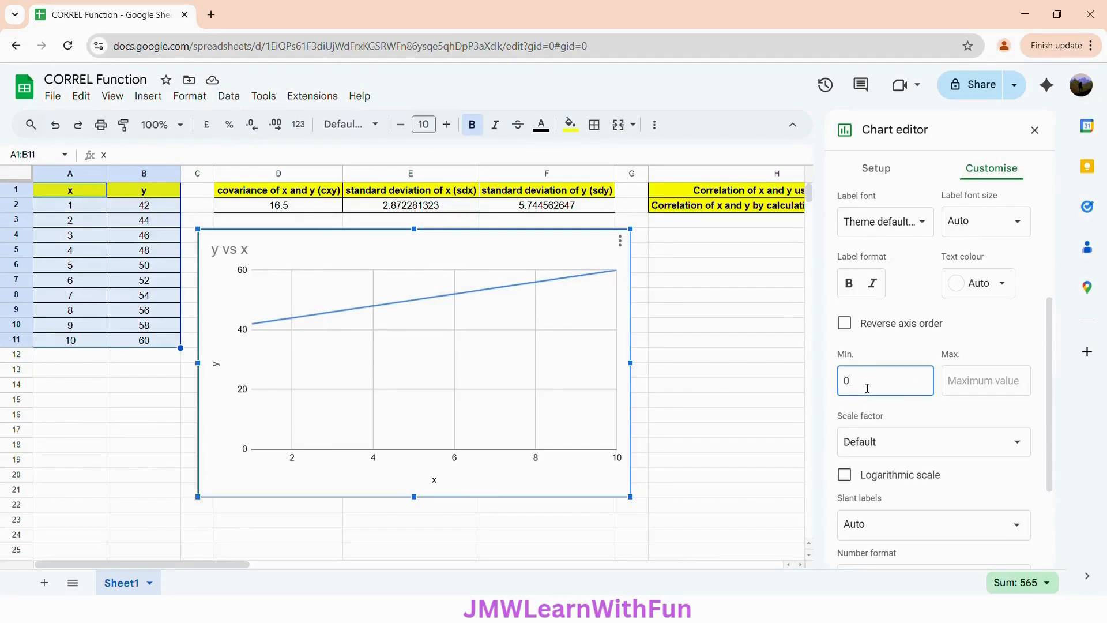
pyautogui.click(963, 387)
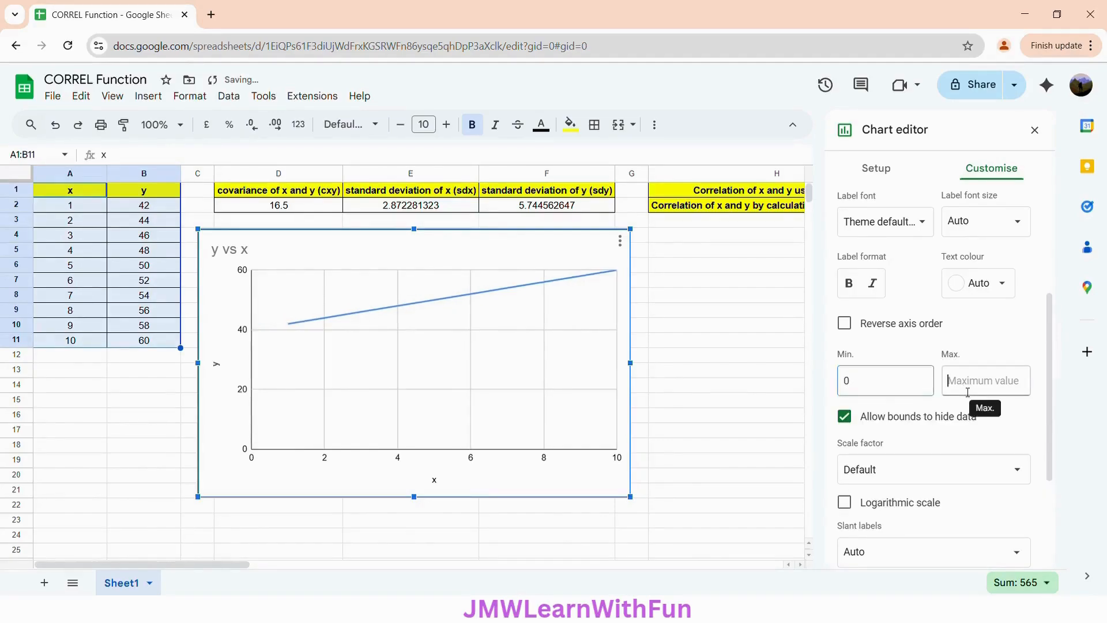
pyautogui.write('11')
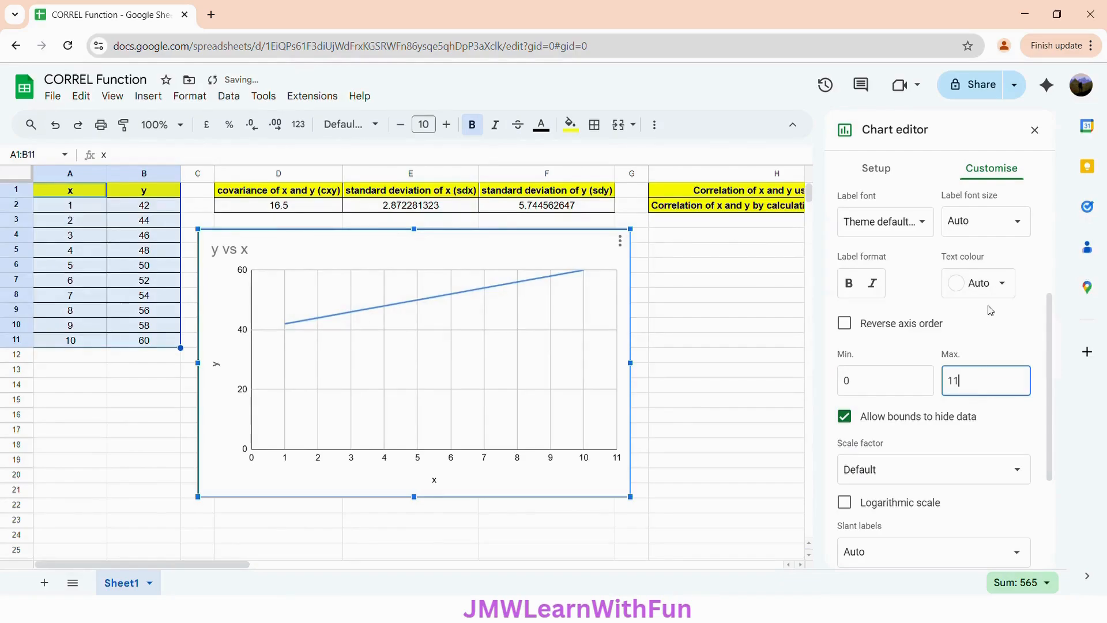
pyautogui.click(1038, 131)
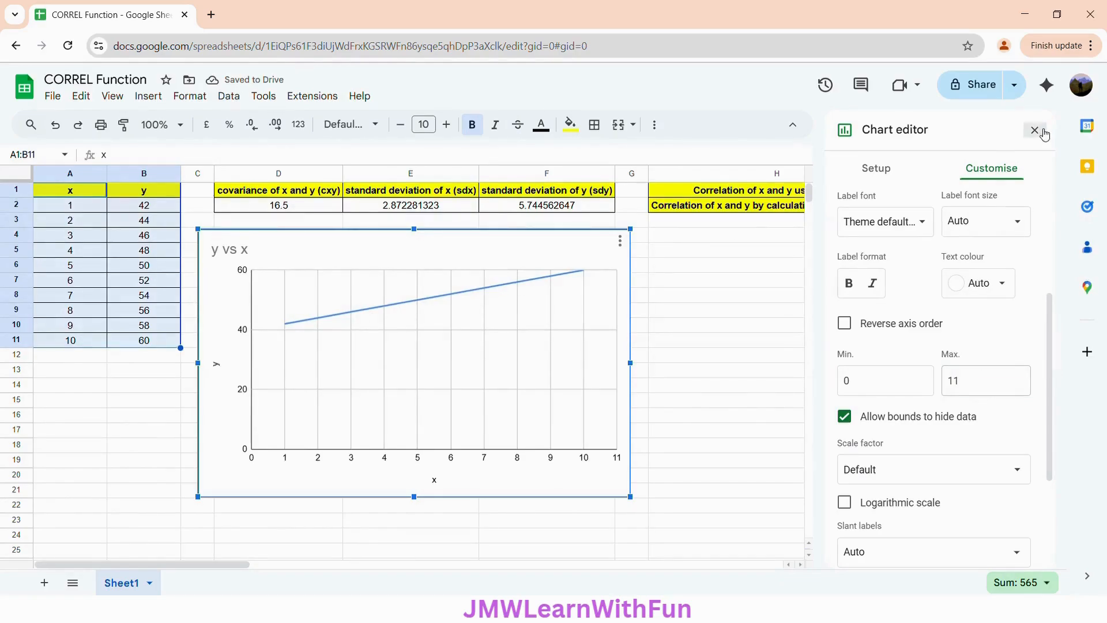
pyautogui.click(1043, 133)
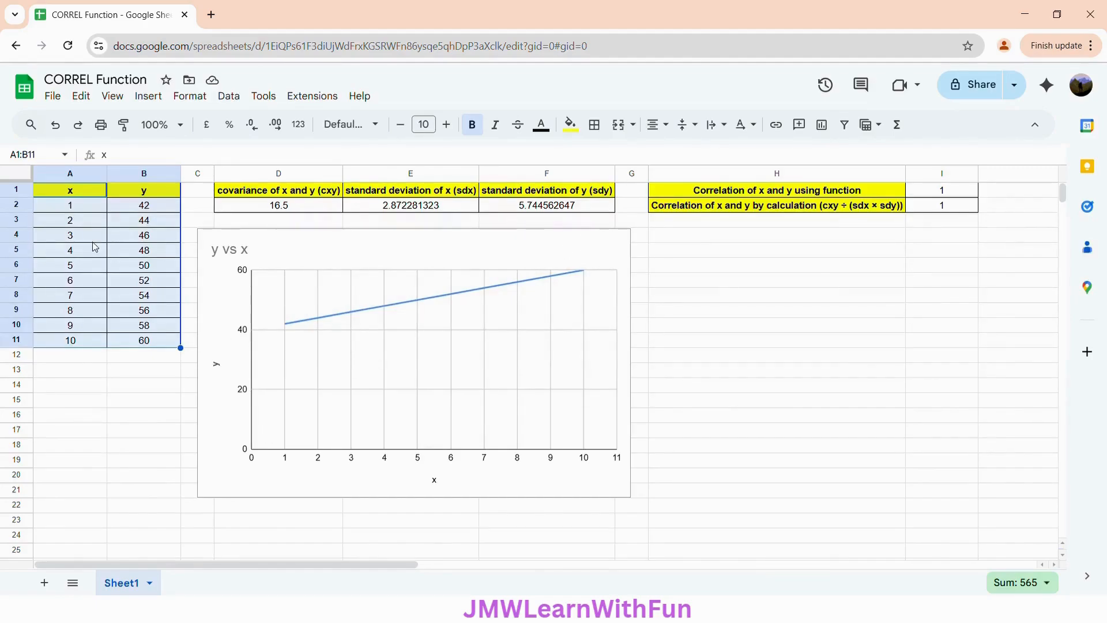
# Change the y formula in B2 to =A2*-2+40 and fill it down through B11
pyautogui.click(139, 211)
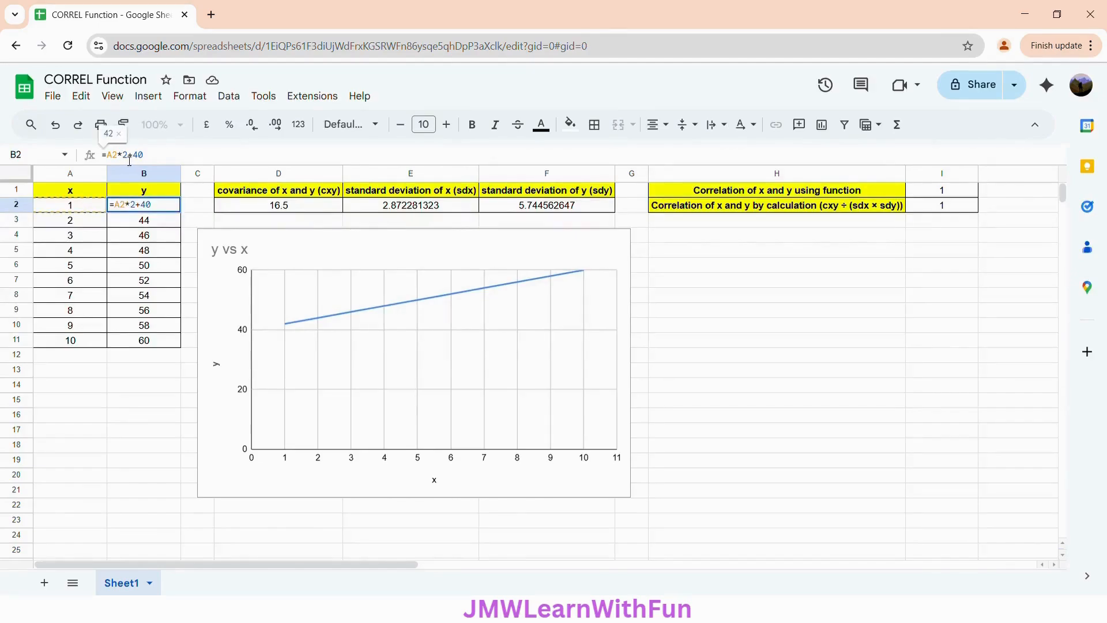
pyautogui.write('-')
pyautogui.click(164, 211)
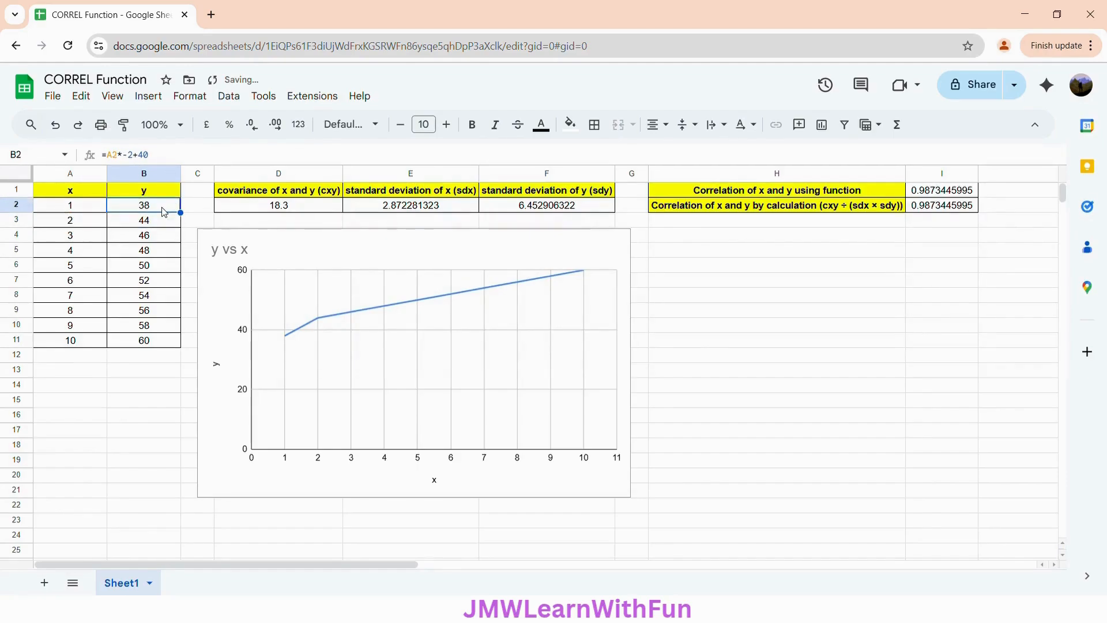
pyautogui.moveTo(180, 214); pyautogui.dragTo(174, 347)
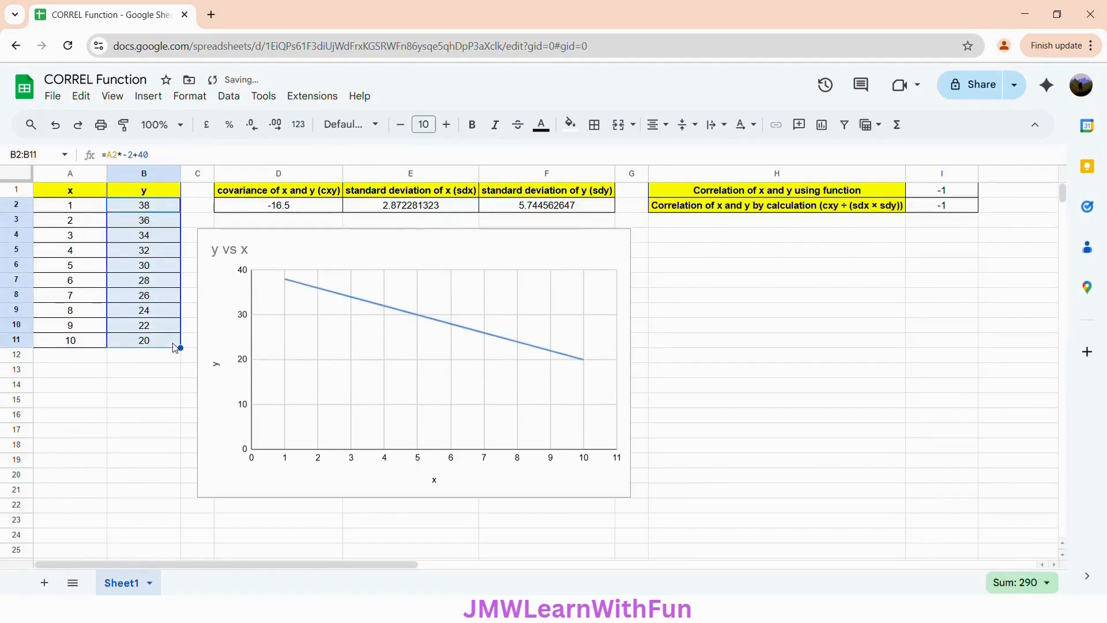
pyautogui.click(262, 476)
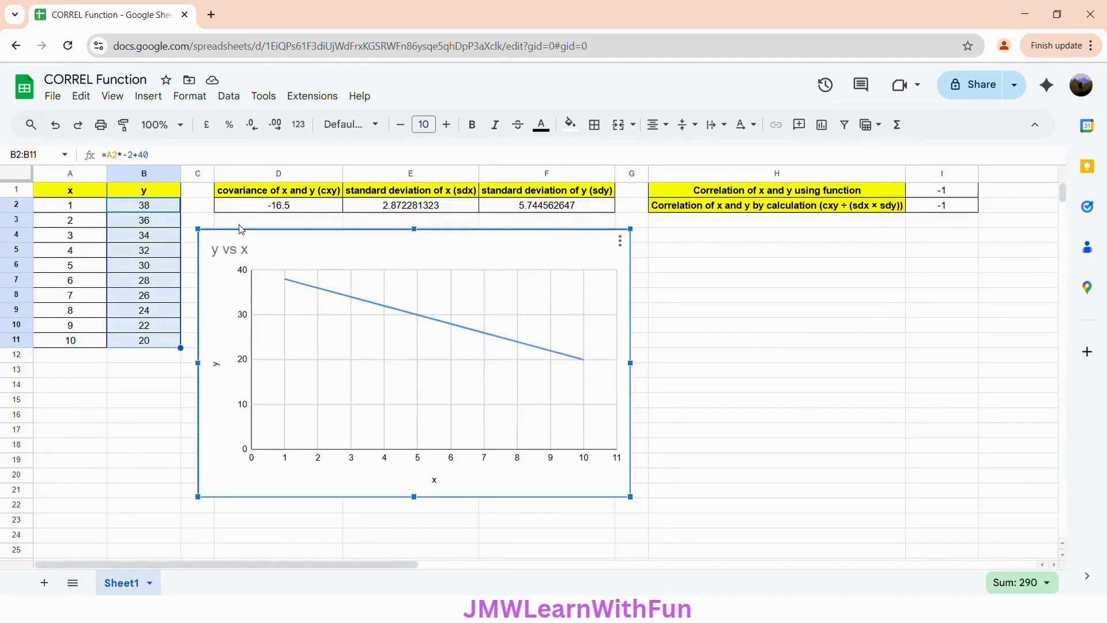
# Replace the y values in B2 to B6 with 5, 5, 2, 5 and 5
pyautogui.click(149, 209)
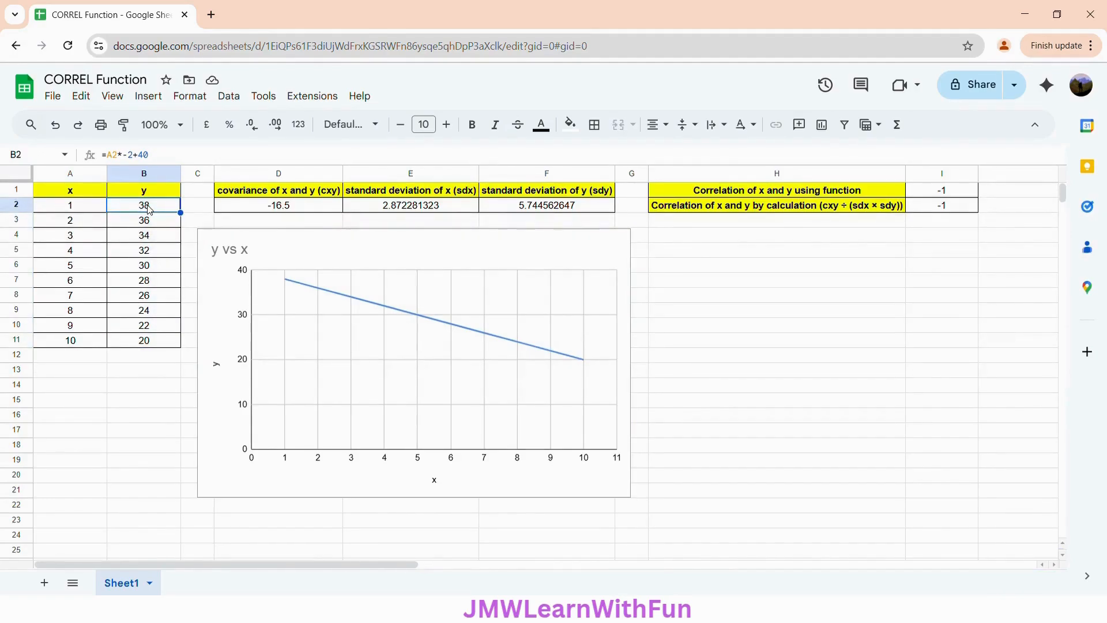
pyautogui.write('5')
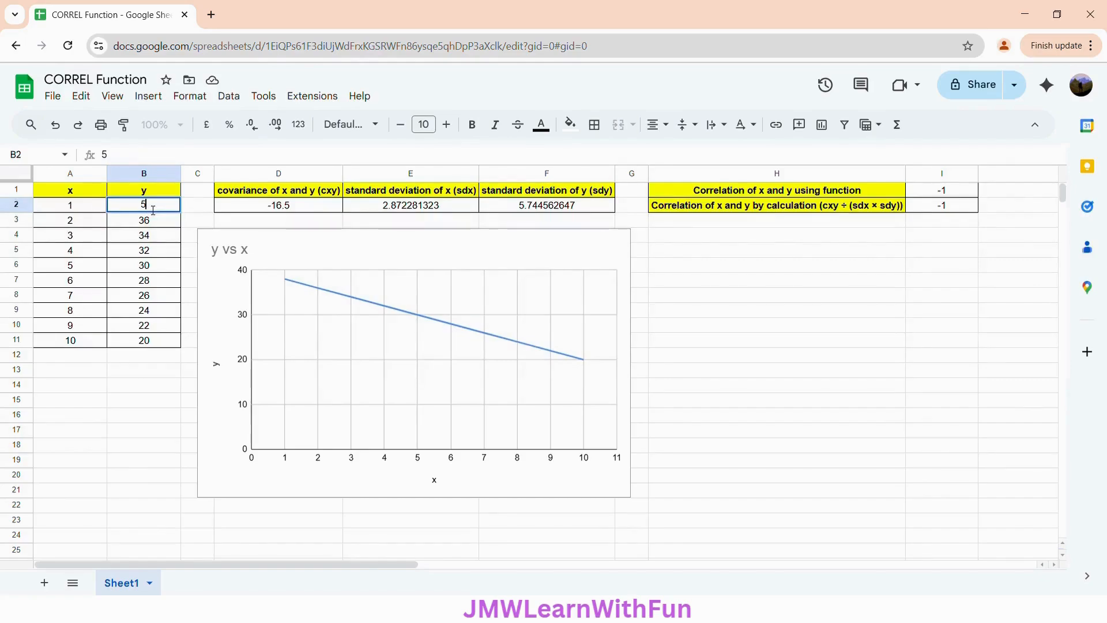
pyautogui.press('Return')
pyautogui.write('5')
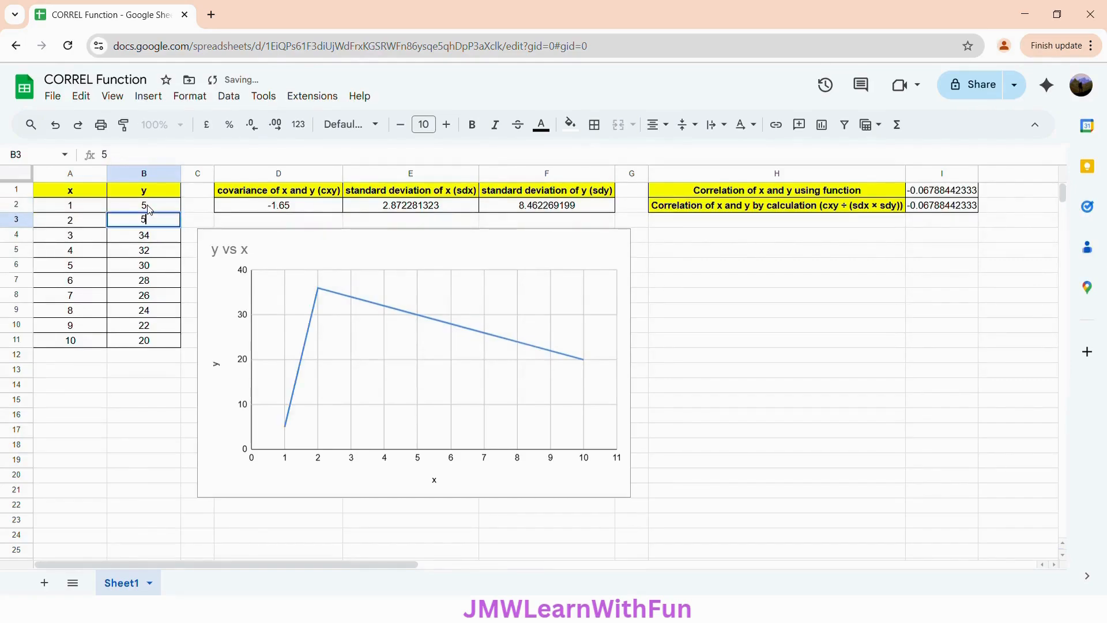
pyautogui.press('Return')
pyautogui.write('2')
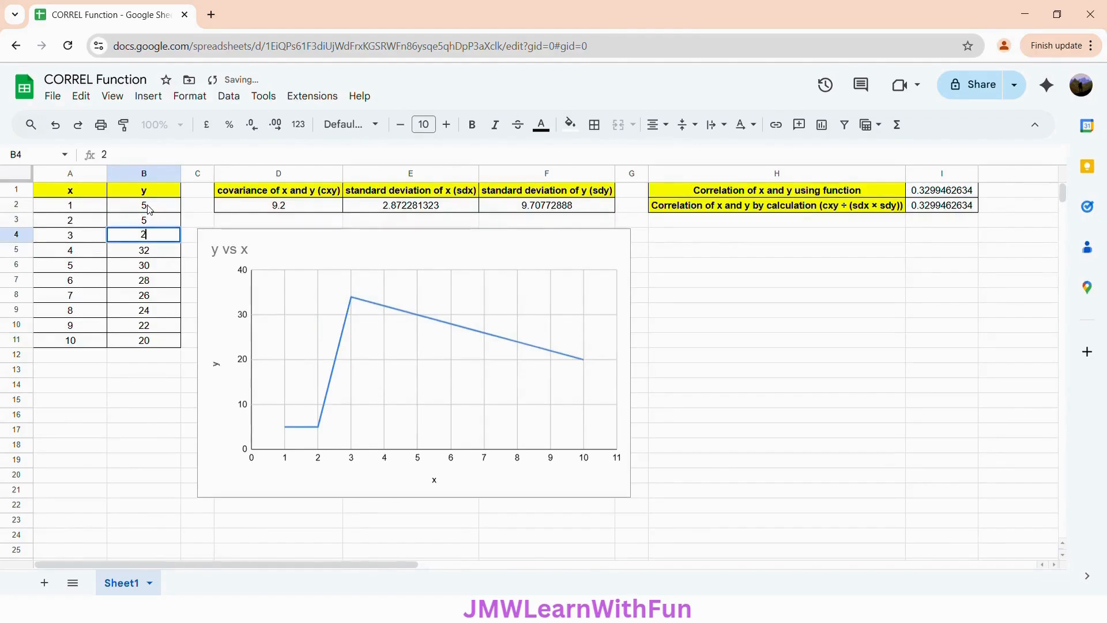
pyautogui.press('Return')
pyautogui.write('5')
pyautogui.press('Return')
pyautogui.write('5')
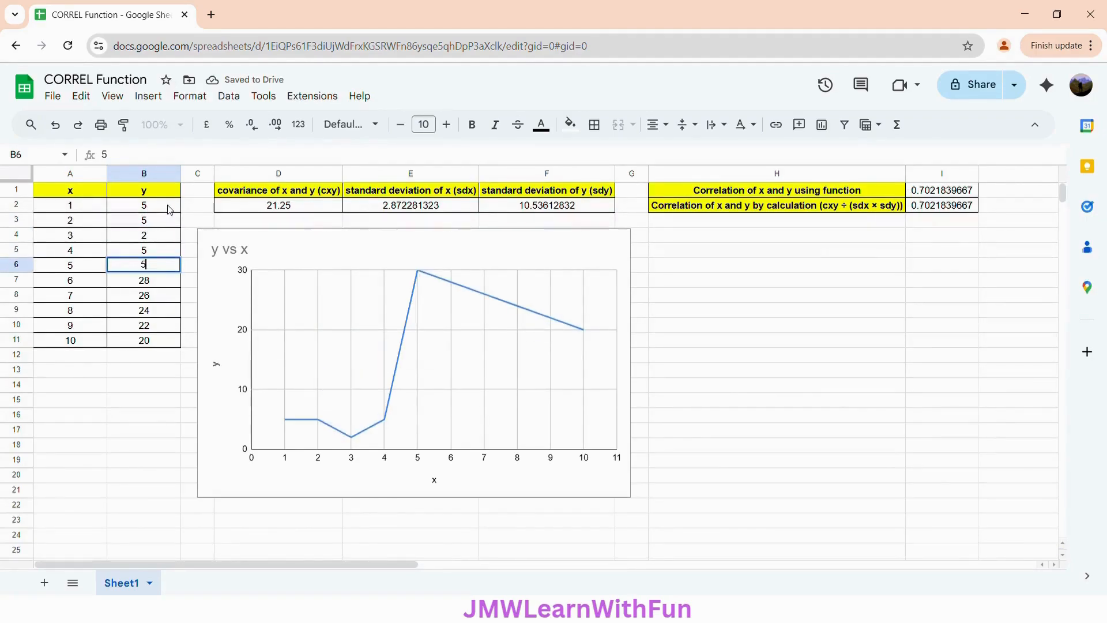
pyautogui.click(169, 209)
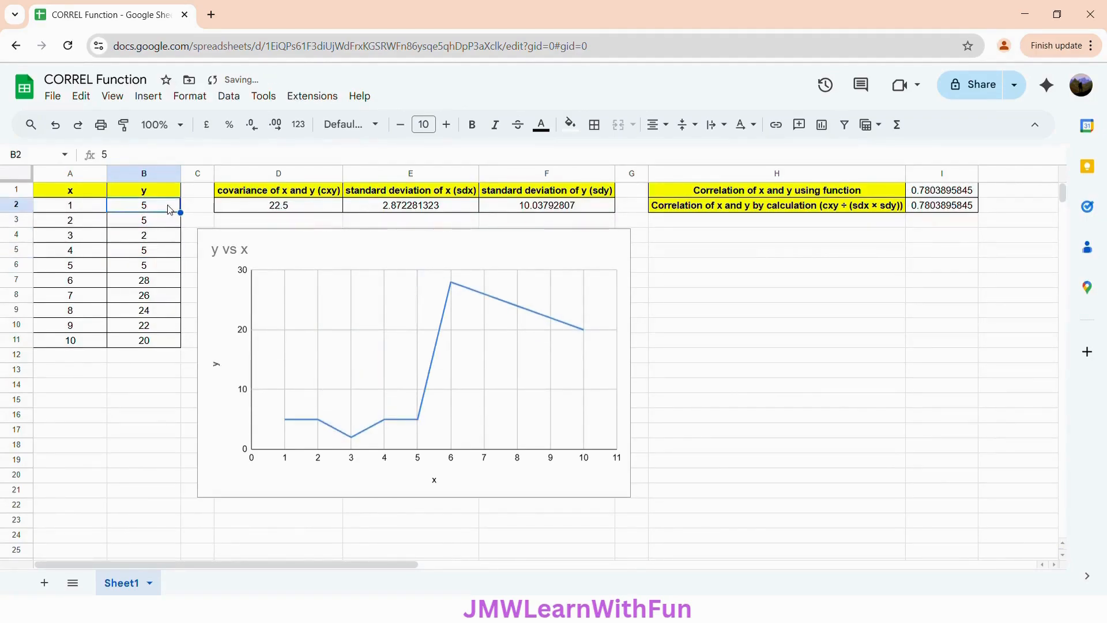
# Copy the y values in B2 to B6 into B7 to B11, and select the chart
pyautogui.keyDown('shift'); pyautogui.click(159, 267); pyautogui.keyUp('shift')
pyautogui.hotkey('ctrl', 'c')
pyautogui.click(144, 282)
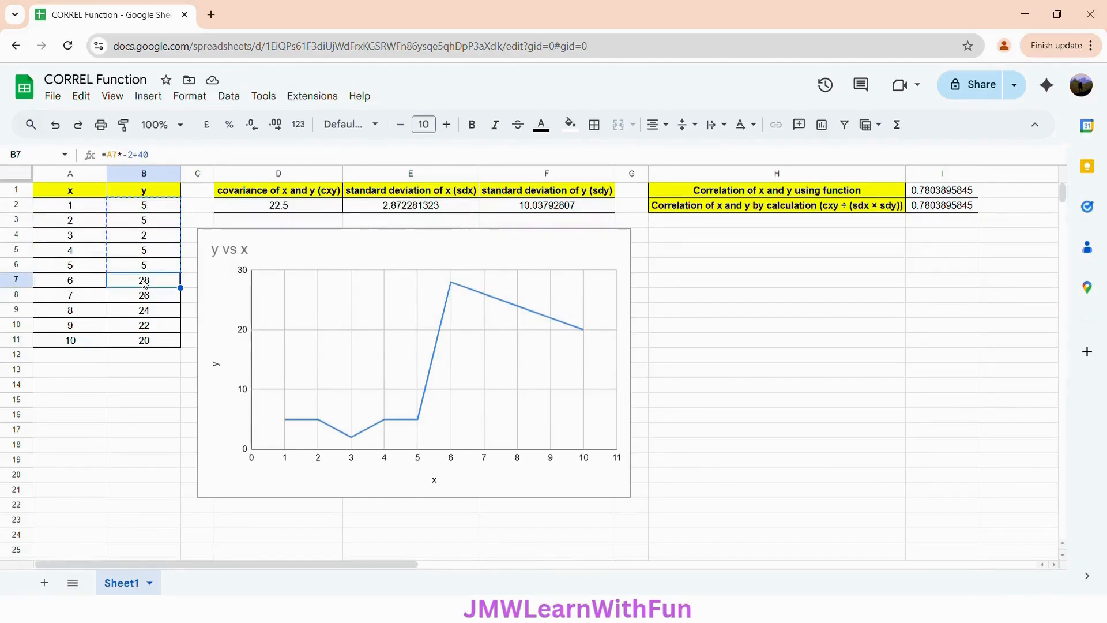
pyautogui.hotkey('ctrl', 'v')
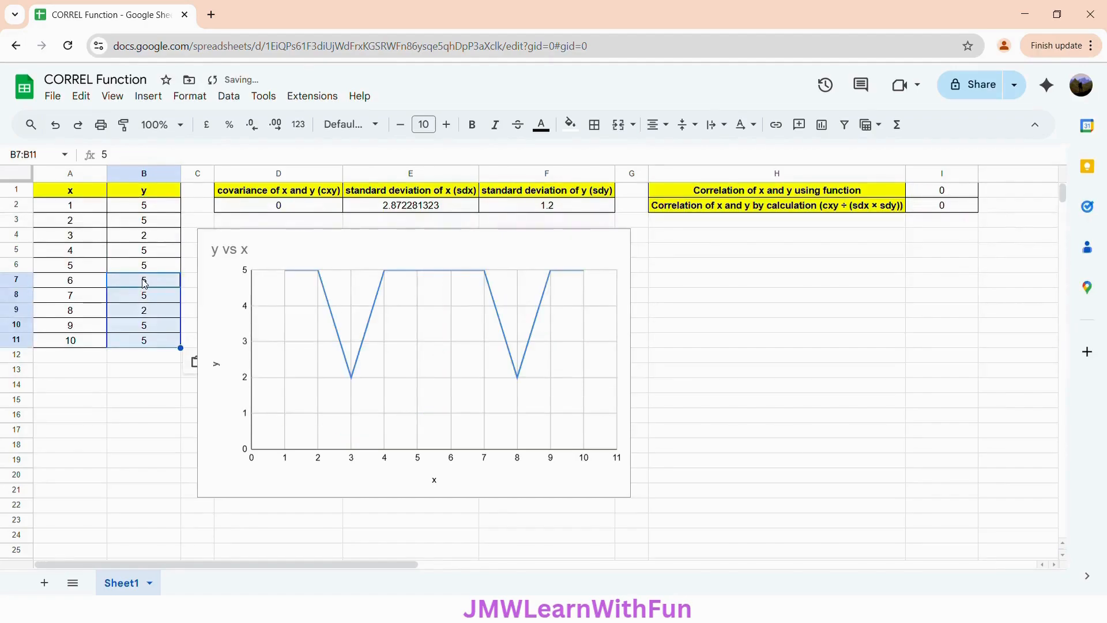
pyautogui.click(317, 261)
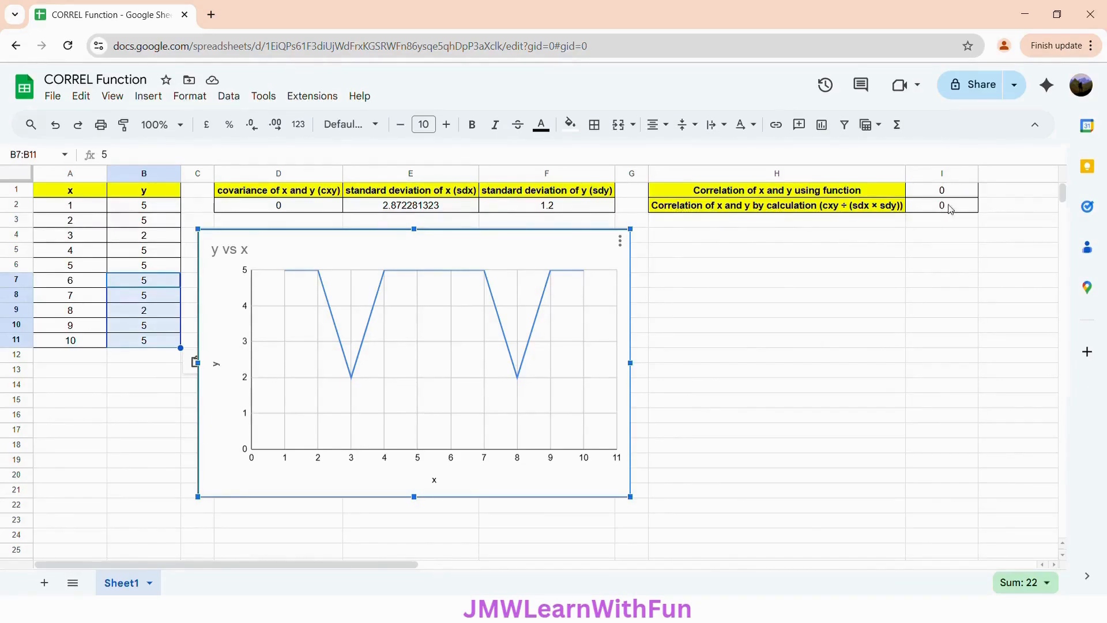
# Replace the y value in B2 with the formula =A2*2+40, fill it down through B11, and select the CORREL result in I1
pyautogui.click(141, 207)
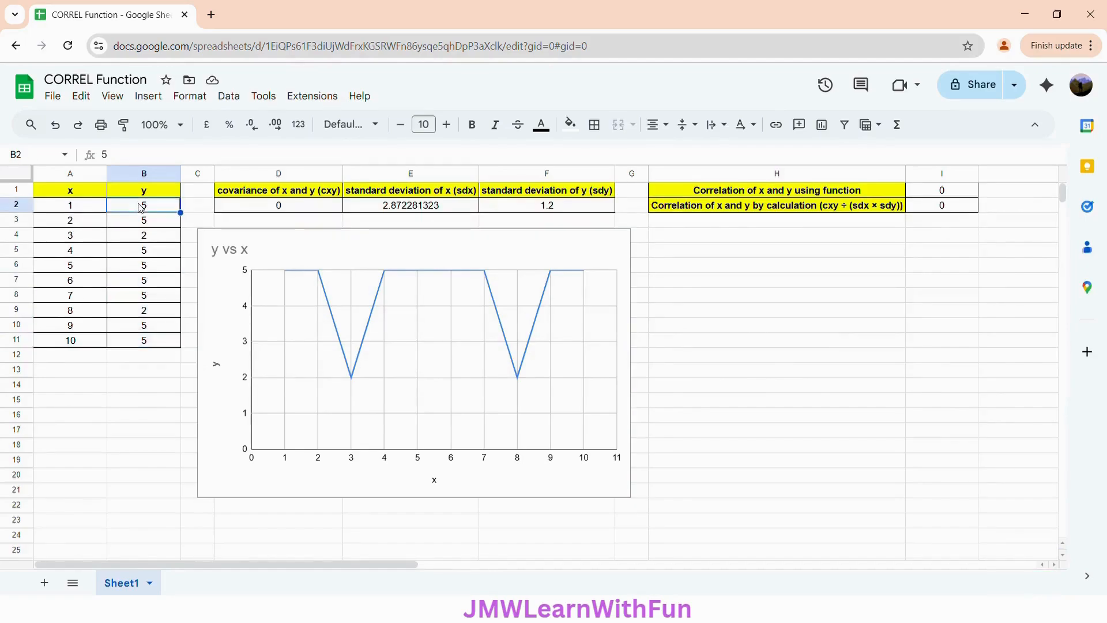
pyautogui.click(124, 158)
pyautogui.press('BackSpace')
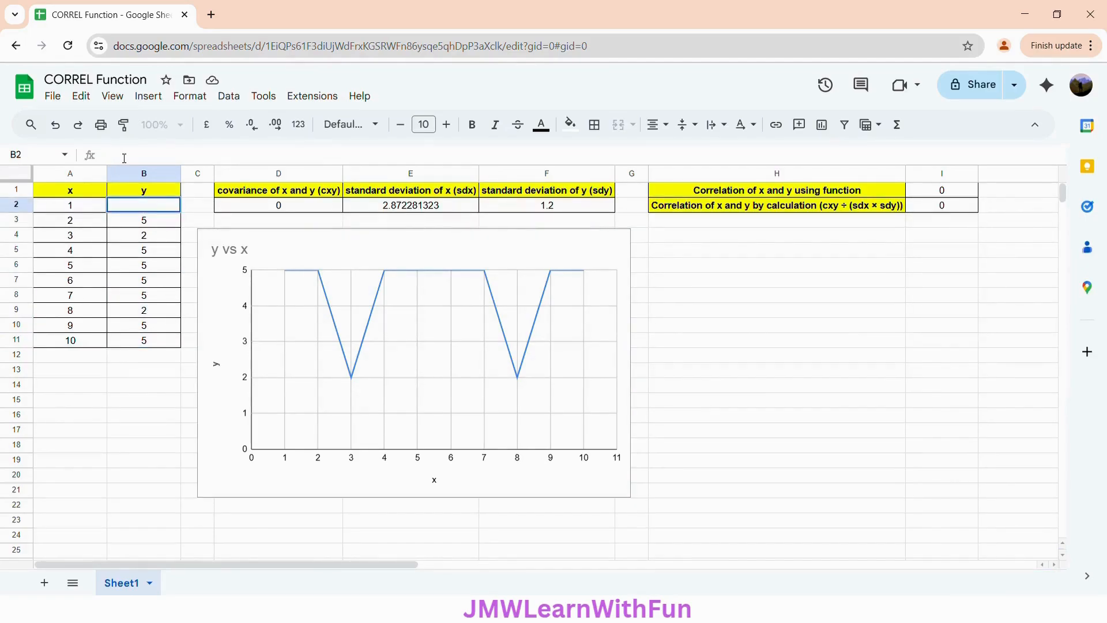
pyautogui.write('=')
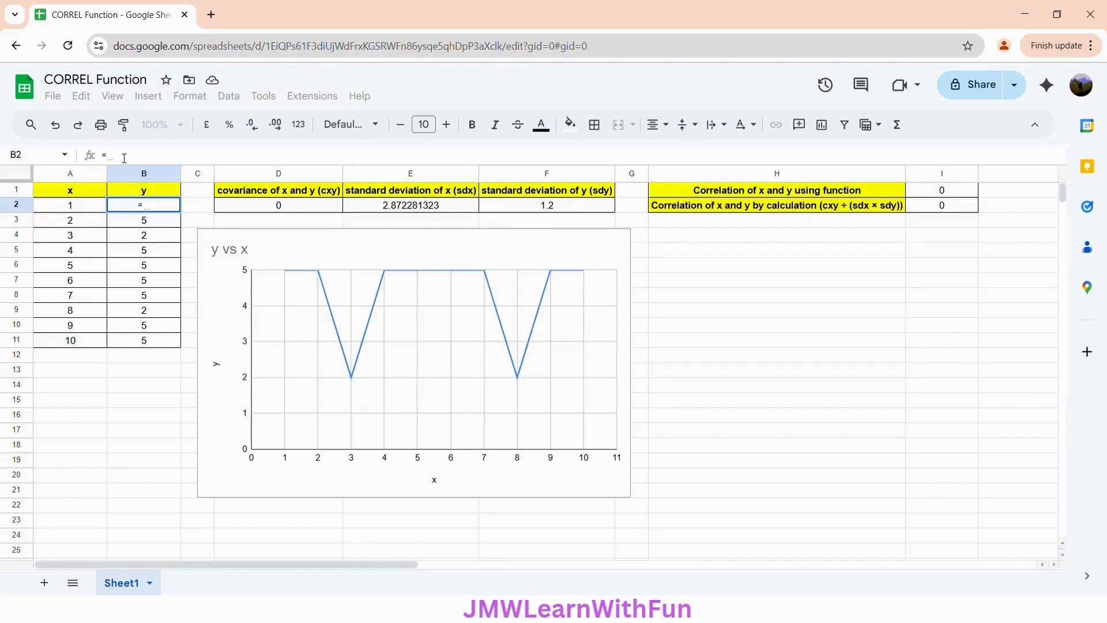
pyautogui.click(72, 207)
pyautogui.write('*')
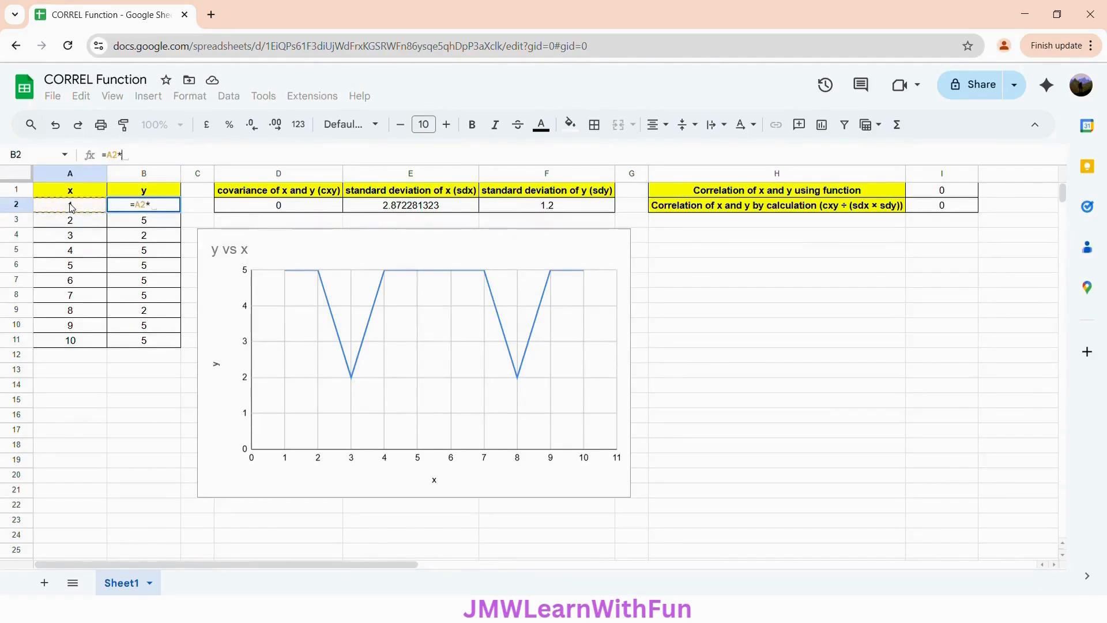
pyautogui.write('2+40')
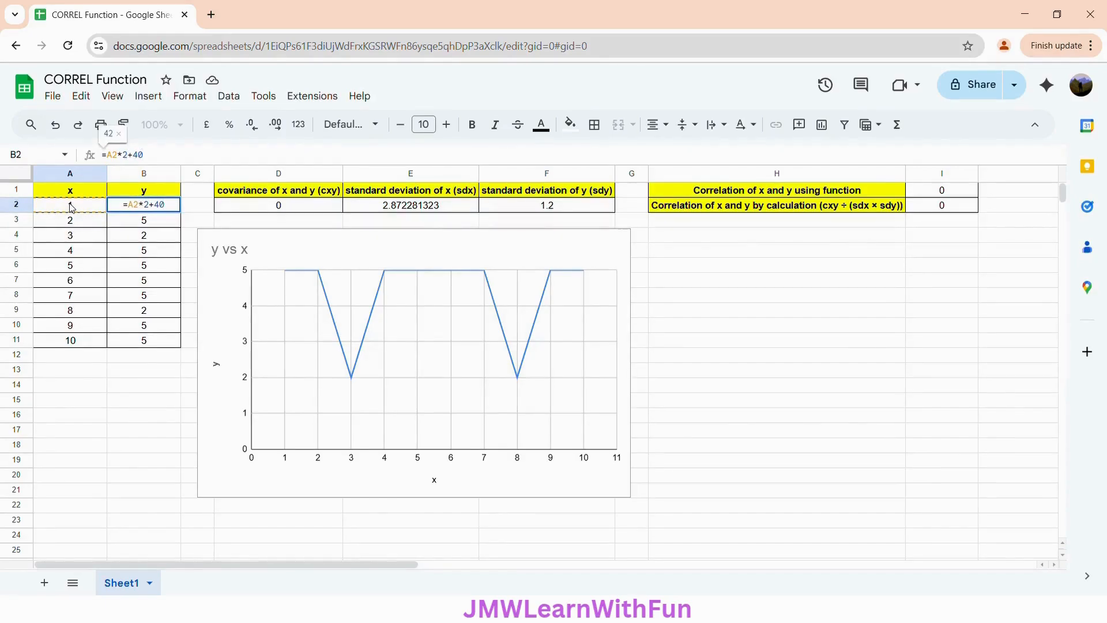
pyautogui.press('Return')
pyautogui.click(169, 208)
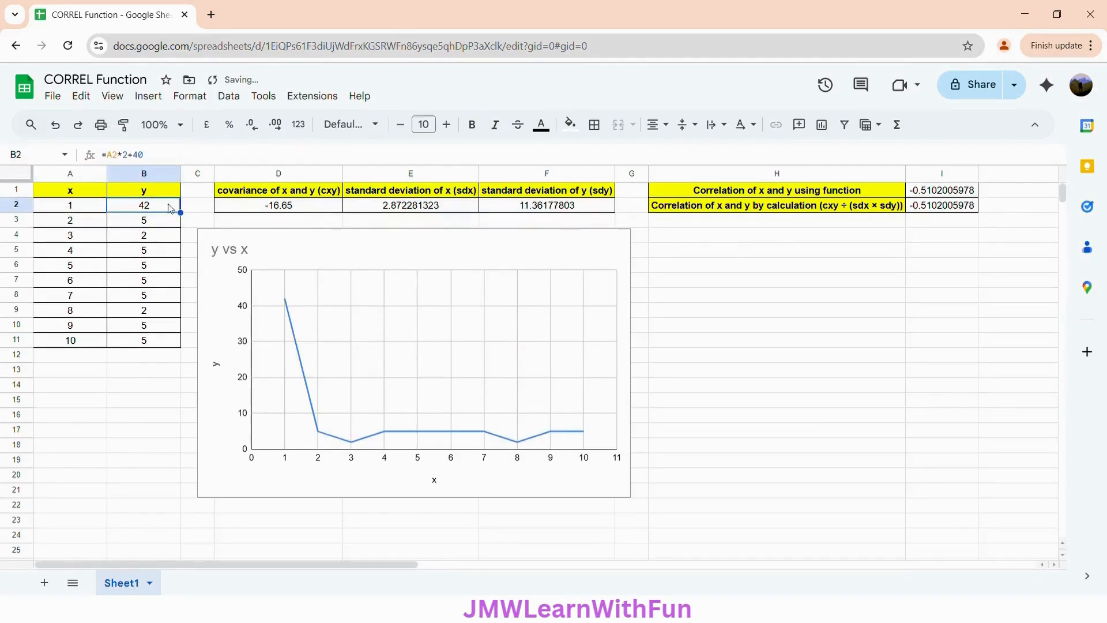
pyautogui.moveTo(188, 221); pyautogui.dragTo(169, 354)
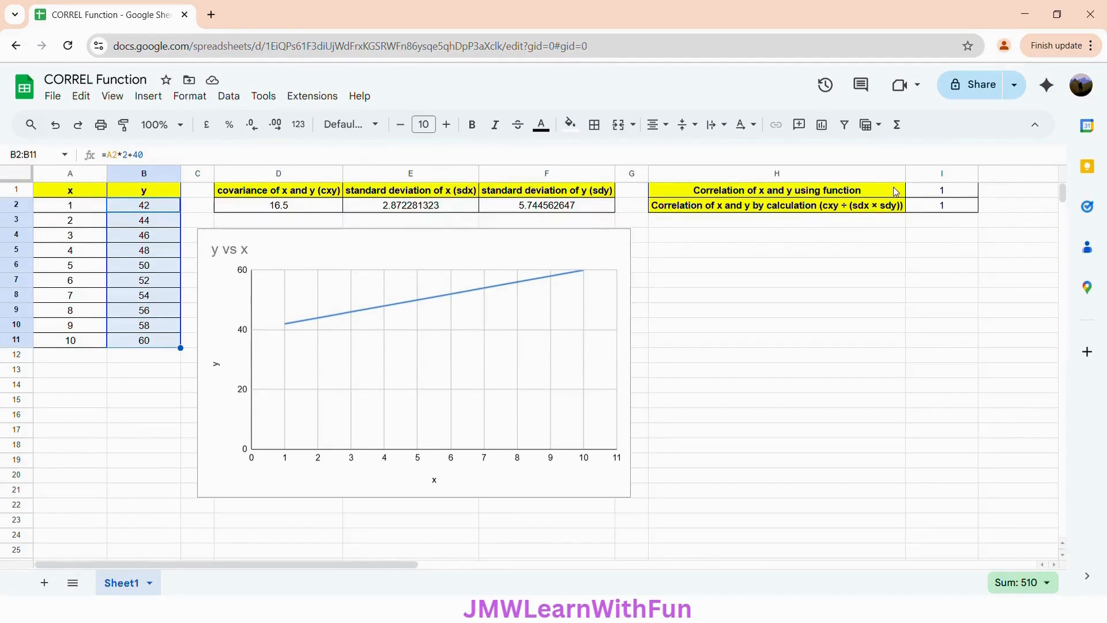
pyautogui.click(951, 191)
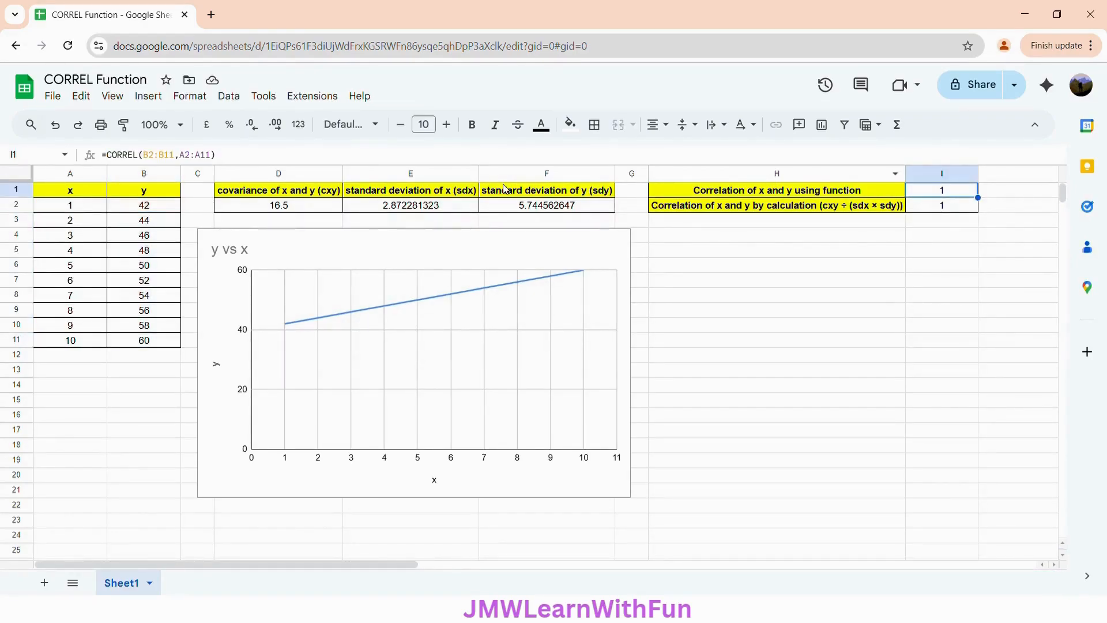